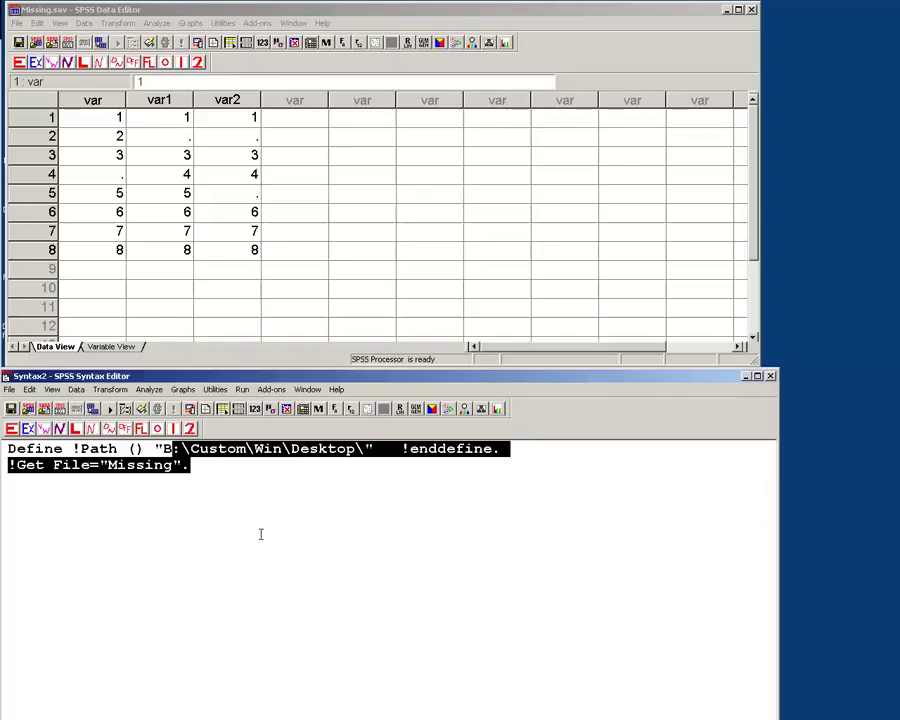
Blank out case 6's values in var, var1 and var2 in the data grid.
click(266, 483)
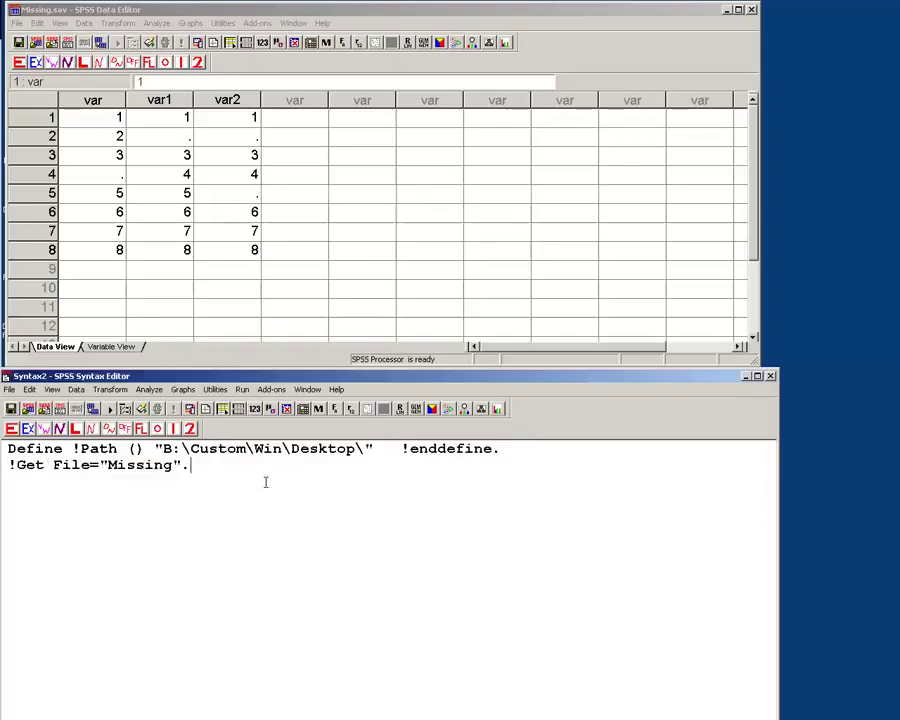
key(Return)
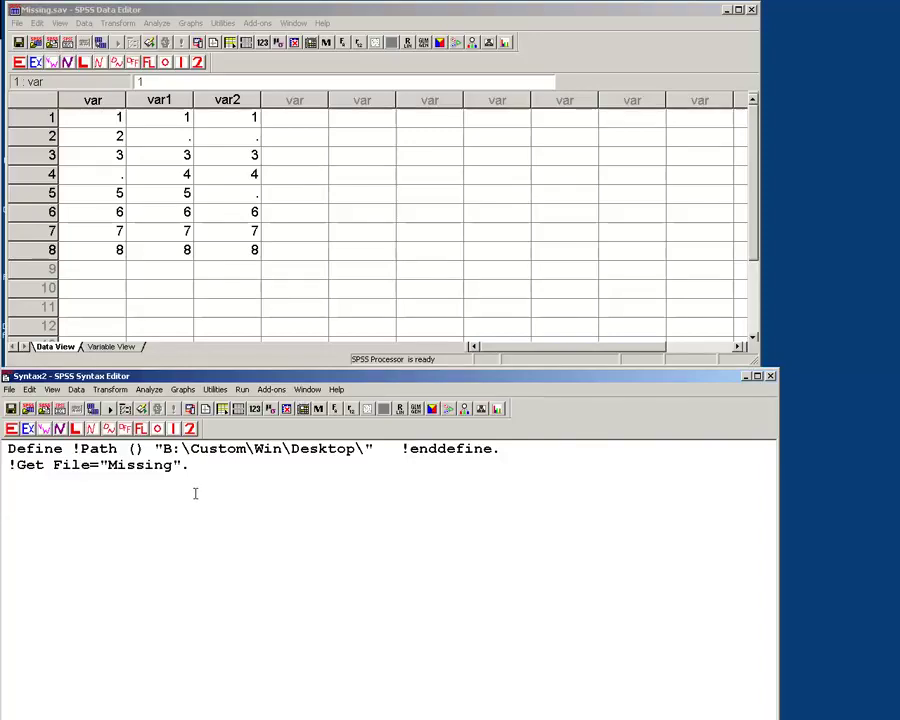
click(92, 174)
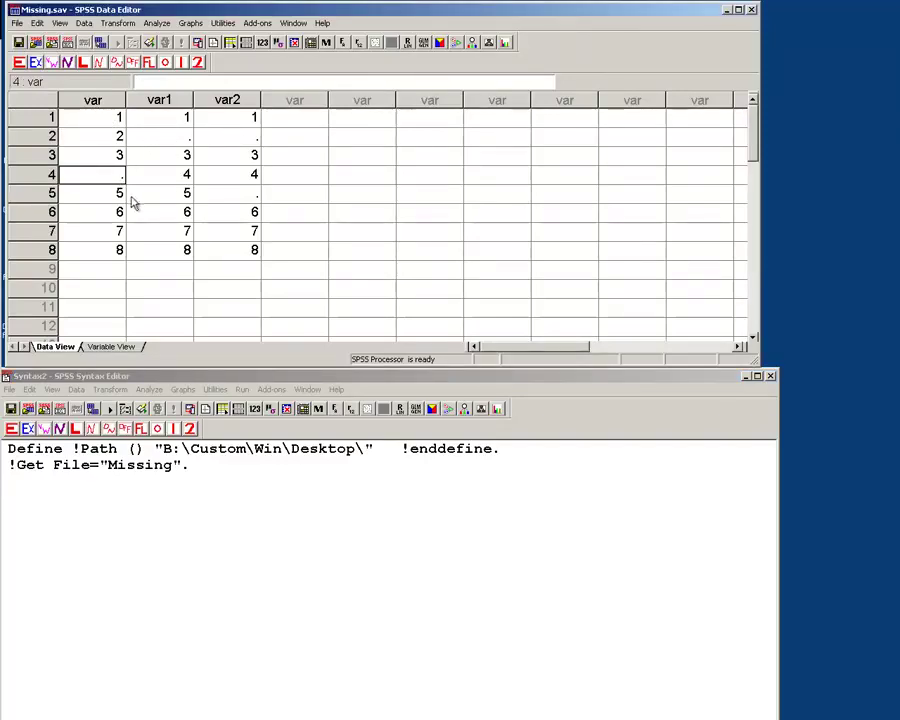
click(114, 216)
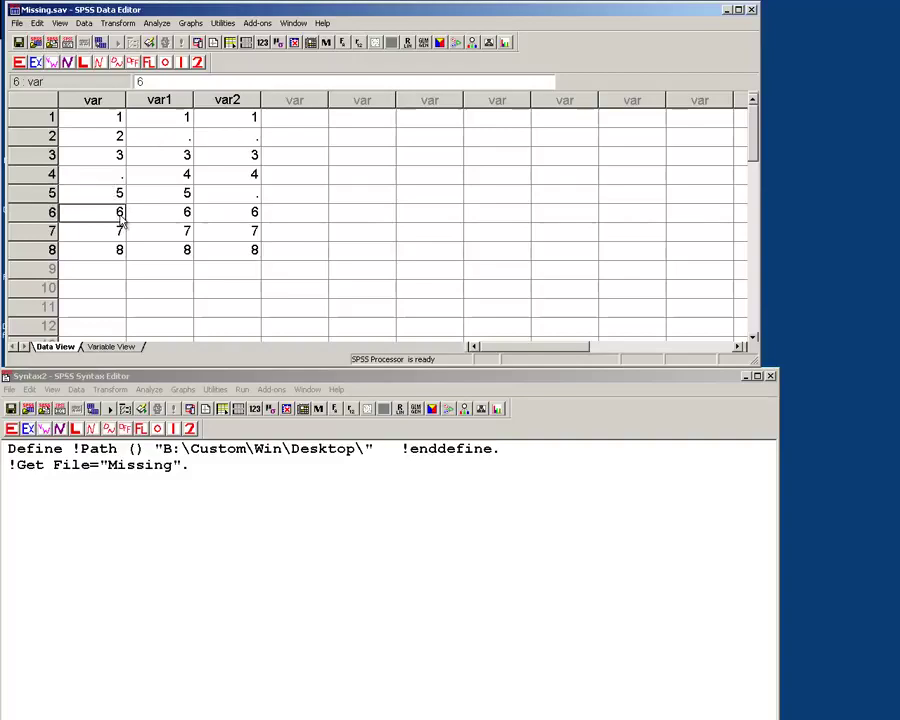
key(Delete)
key(Tab)
key(Delete)
key(Tab)
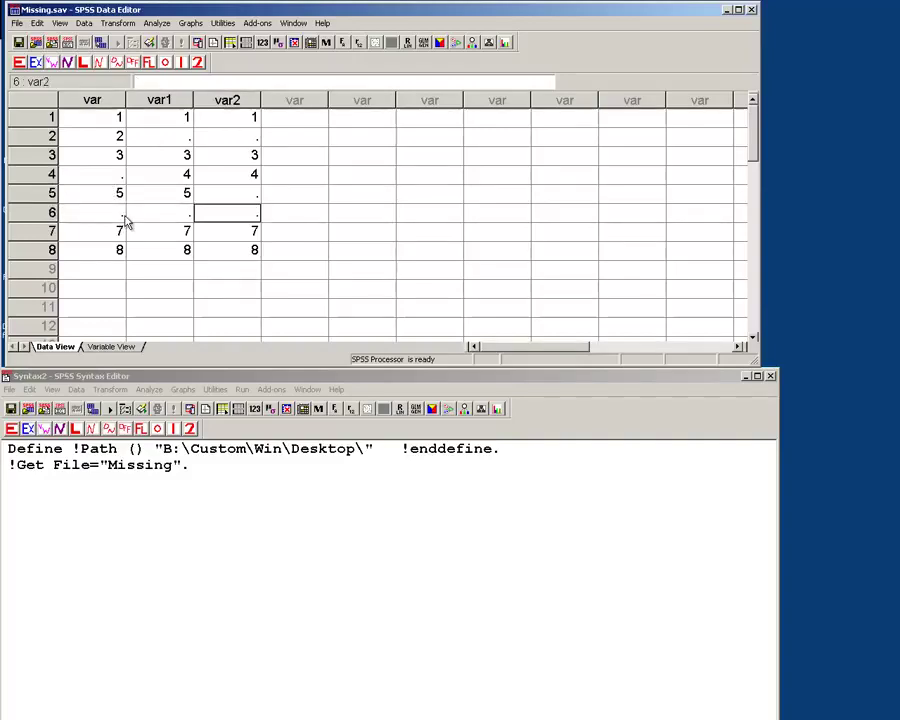
click(275, 265)
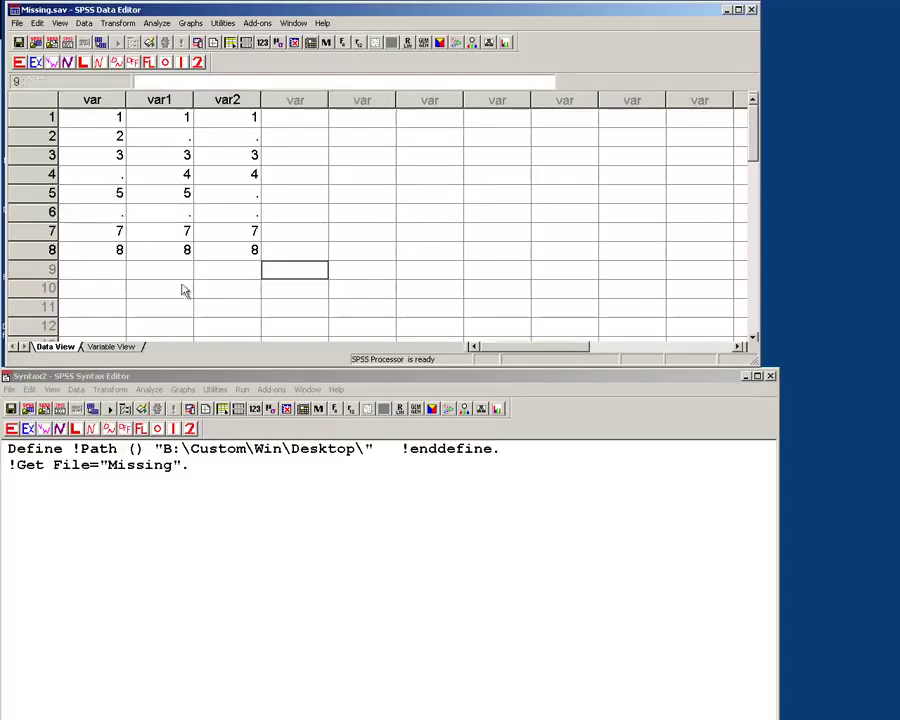
Check that var and var1 are now missing in row 6, alongside var in row 4.
click(183, 514)
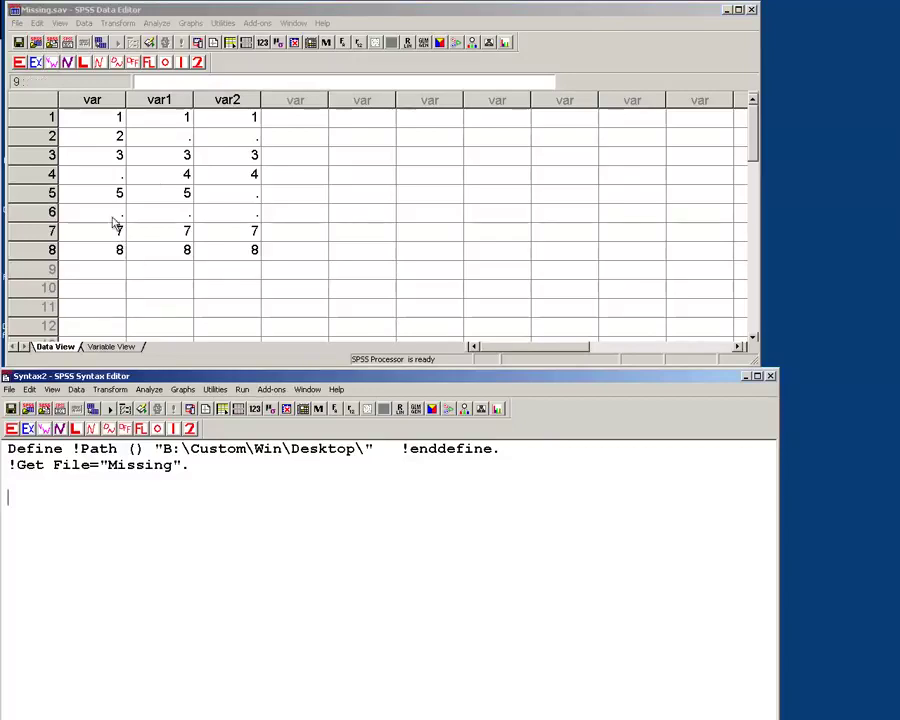
click(100, 176)
click(93, 216)
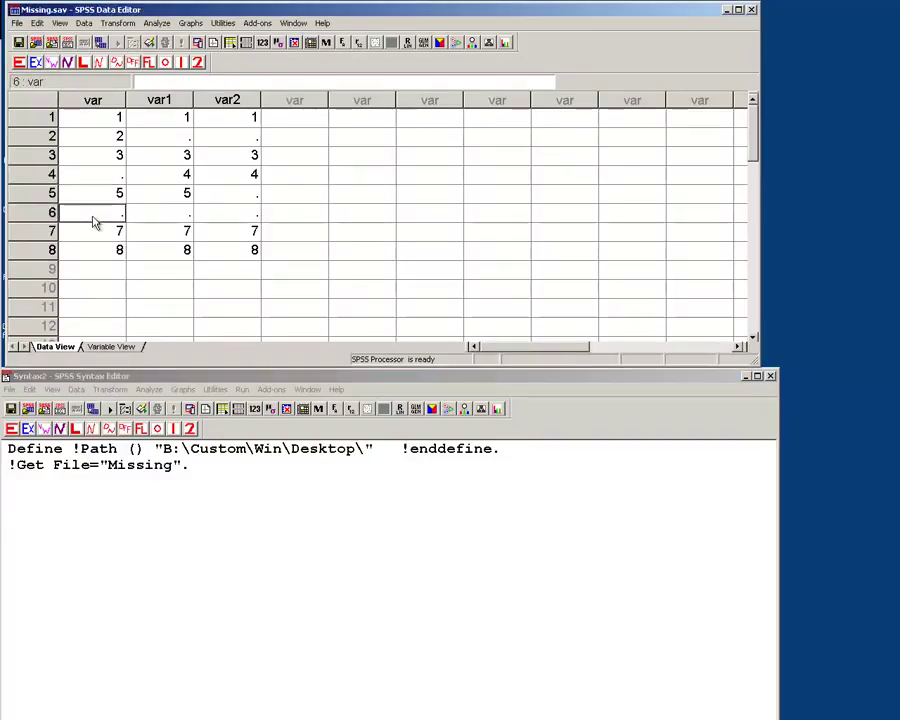
click(156, 219)
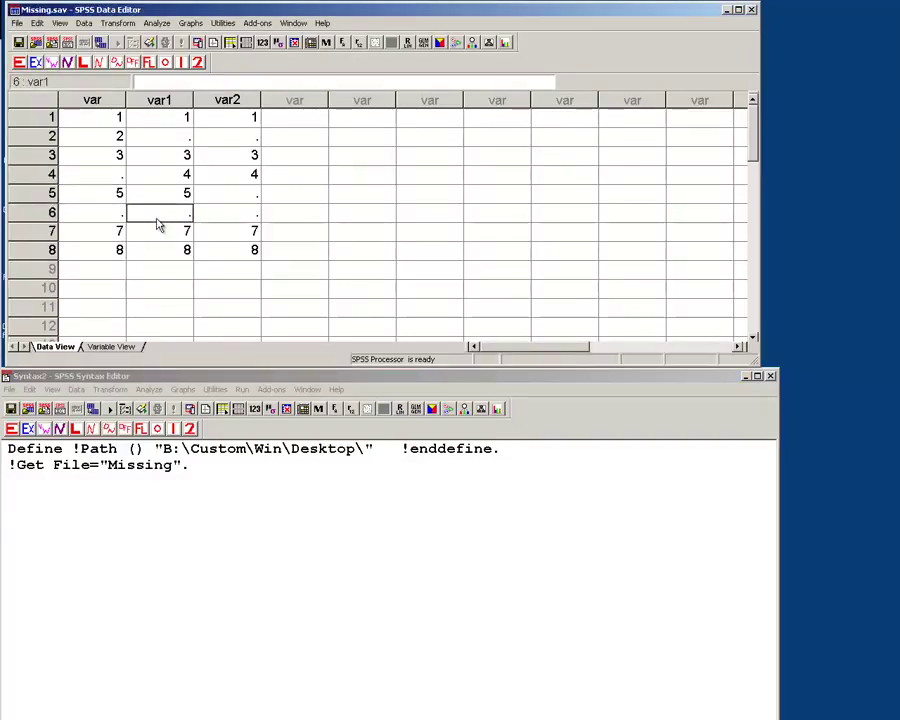
click(100, 175)
Write 'If missing(var) Var=999.' and 'exe.' in the syntax and select both lines.
click(205, 498)
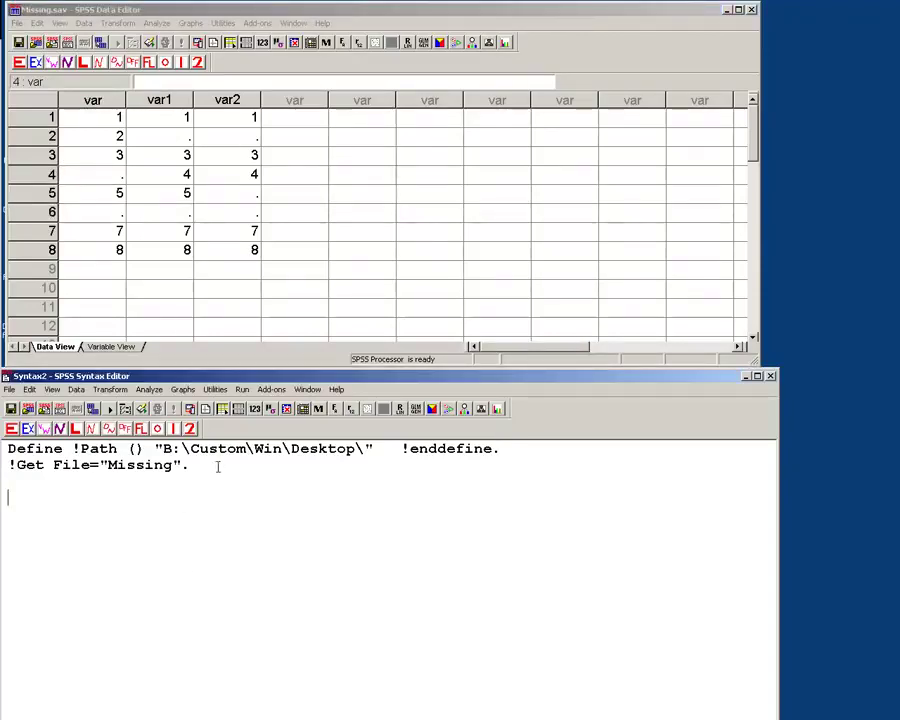
text(If V)
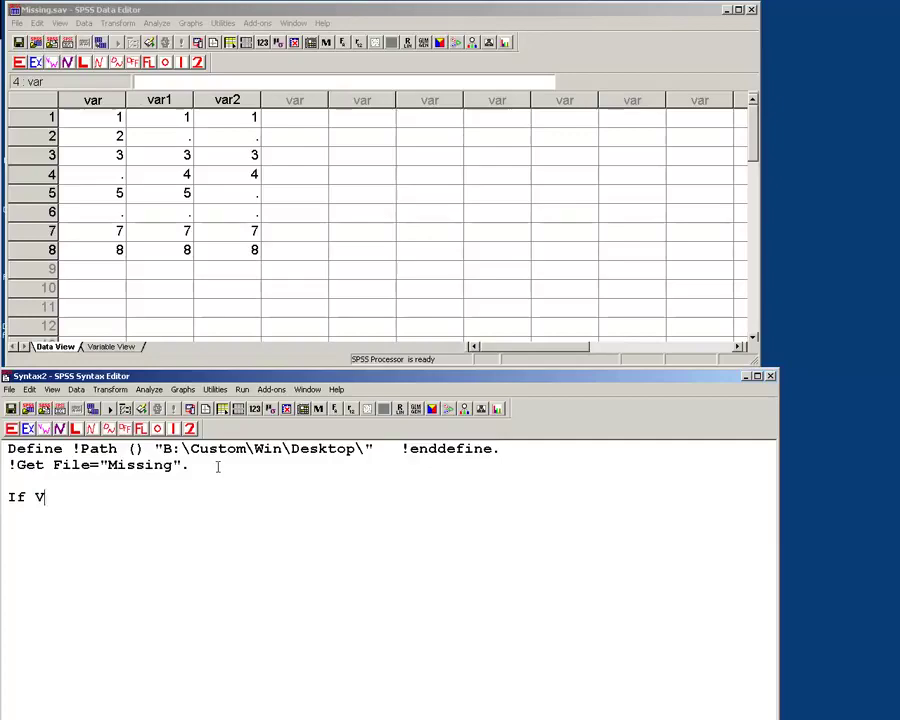
text(ar=)
key(BackSpace)
key(BackSpace)
key(BackSpace)
key(BackSpace)
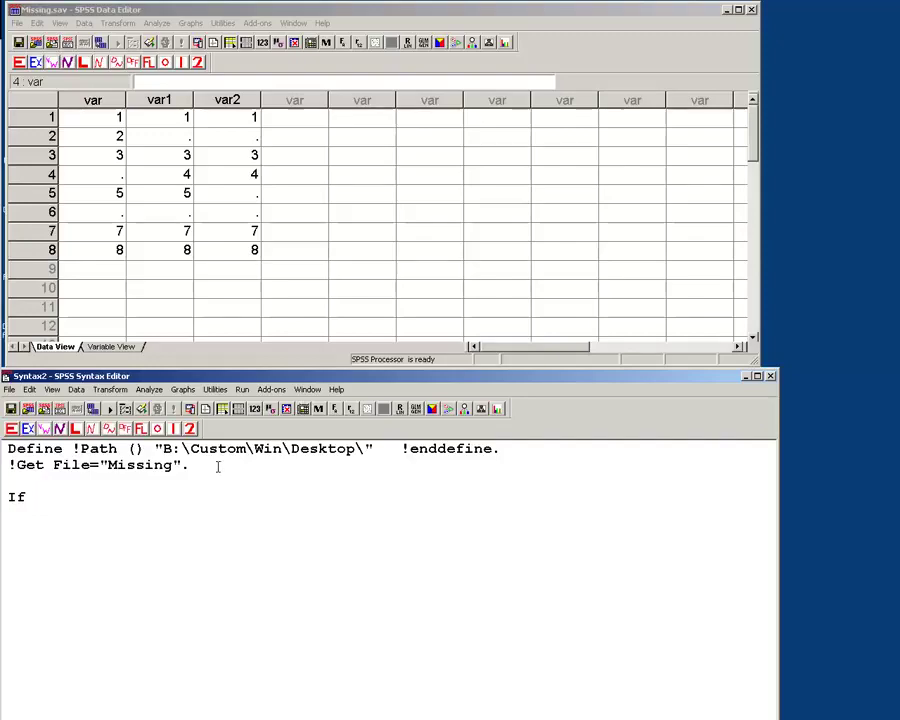
text(missing()
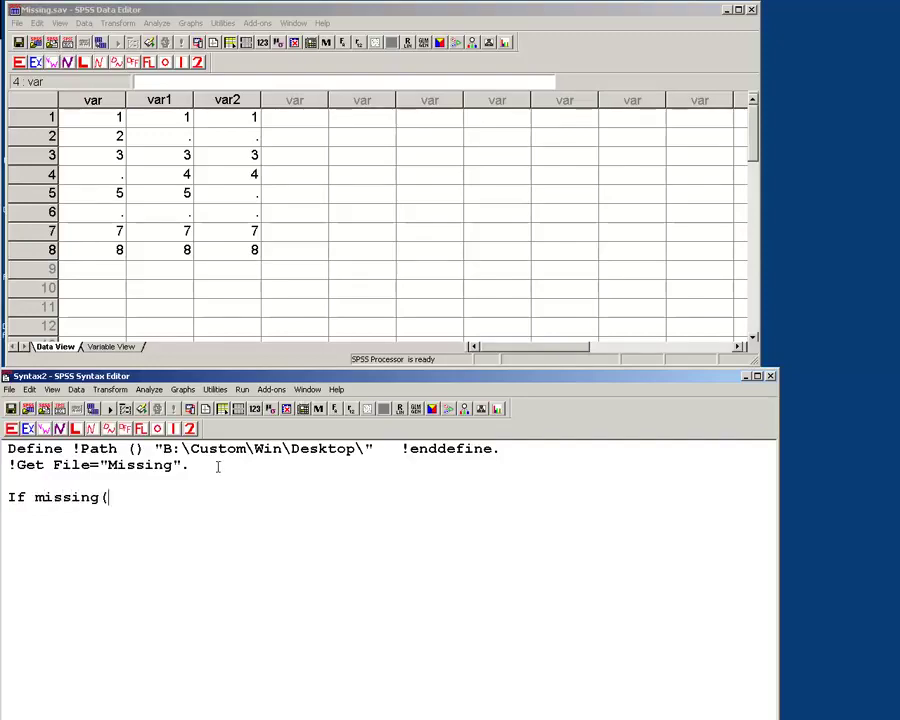
text(var) Var=9)
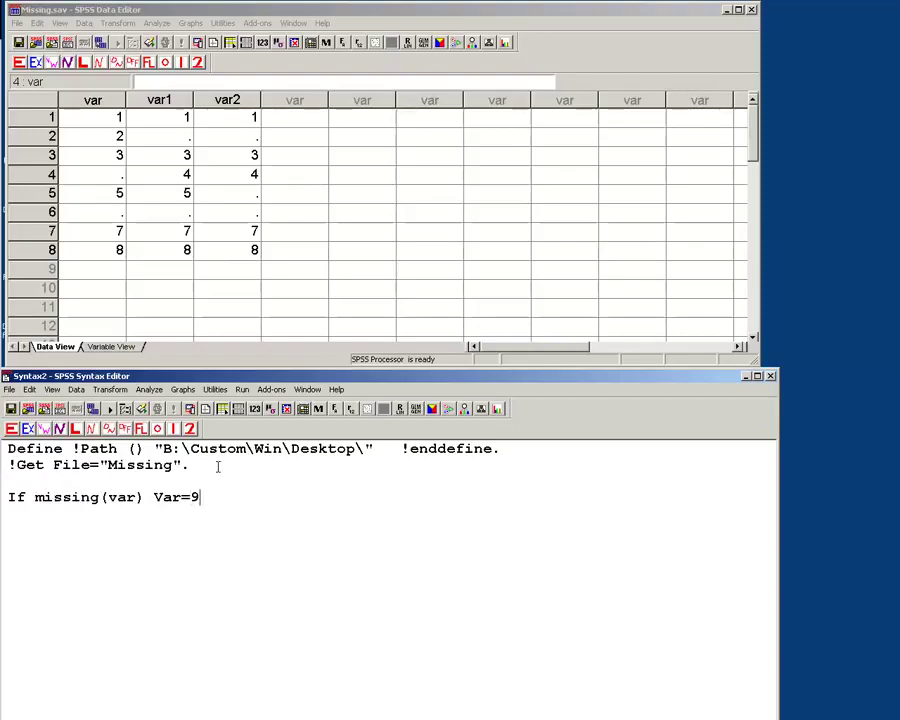
text(99. exe.)
key(shift+Up)
key(shift+Home)
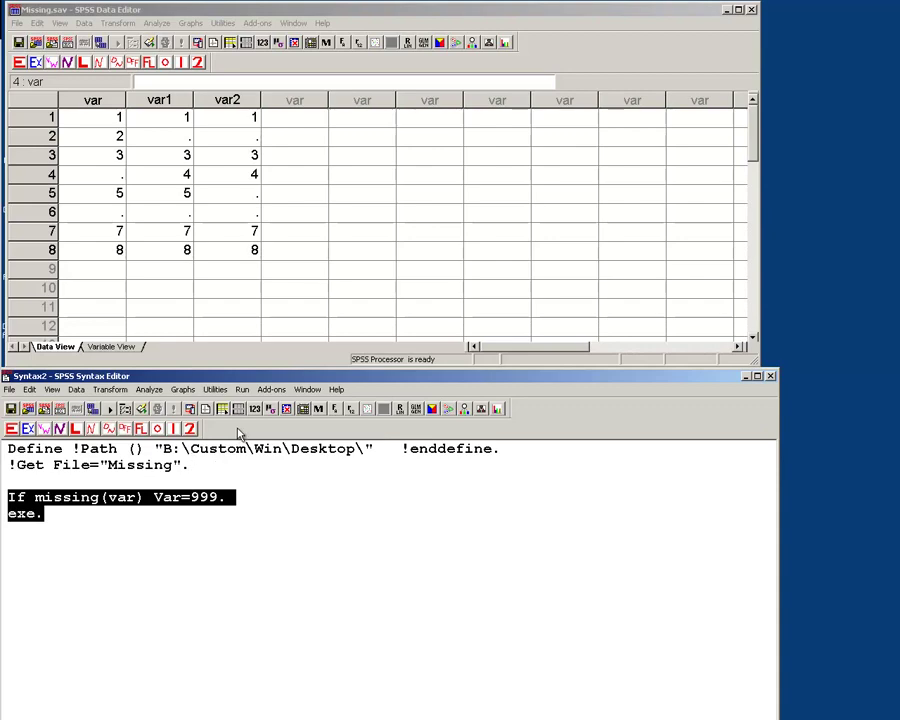
Run the selected recode and confirm var now shows 999 in rows 4 and 6.
click(110, 409)
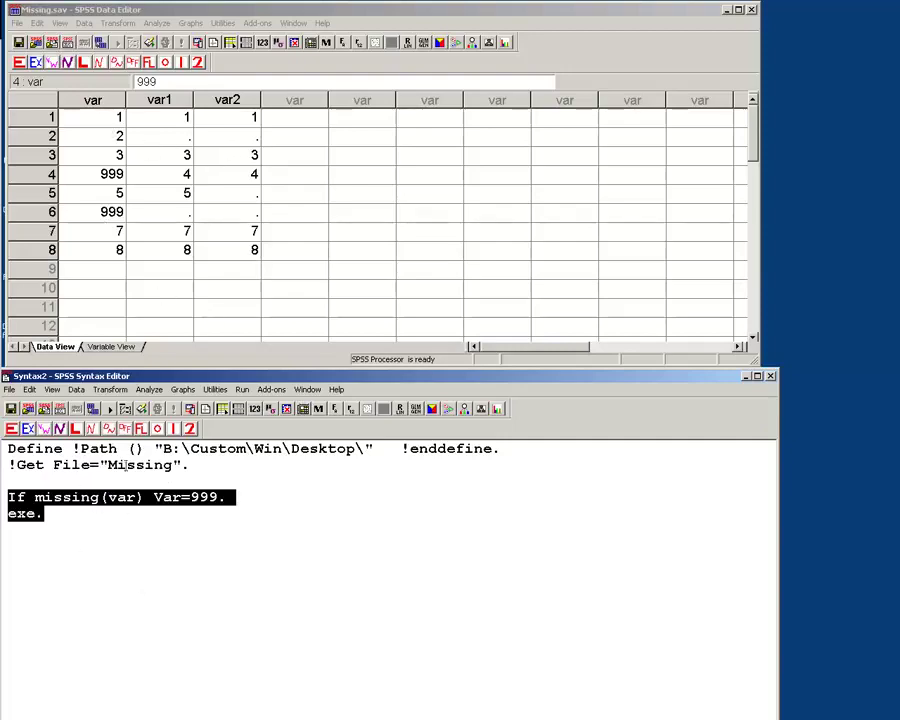
click(144, 528)
click(103, 220)
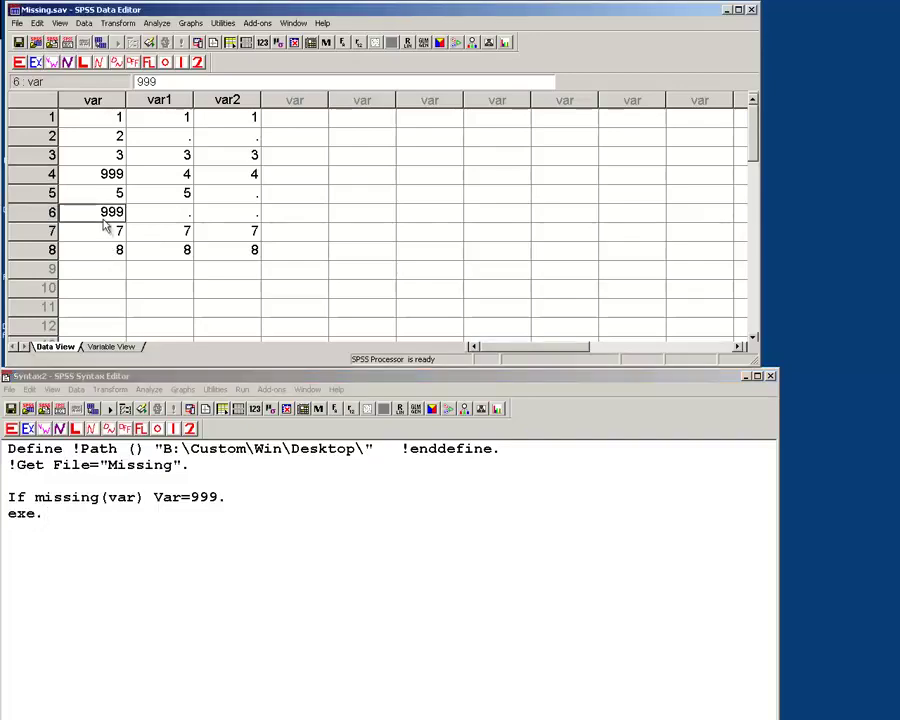
click(98, 175)
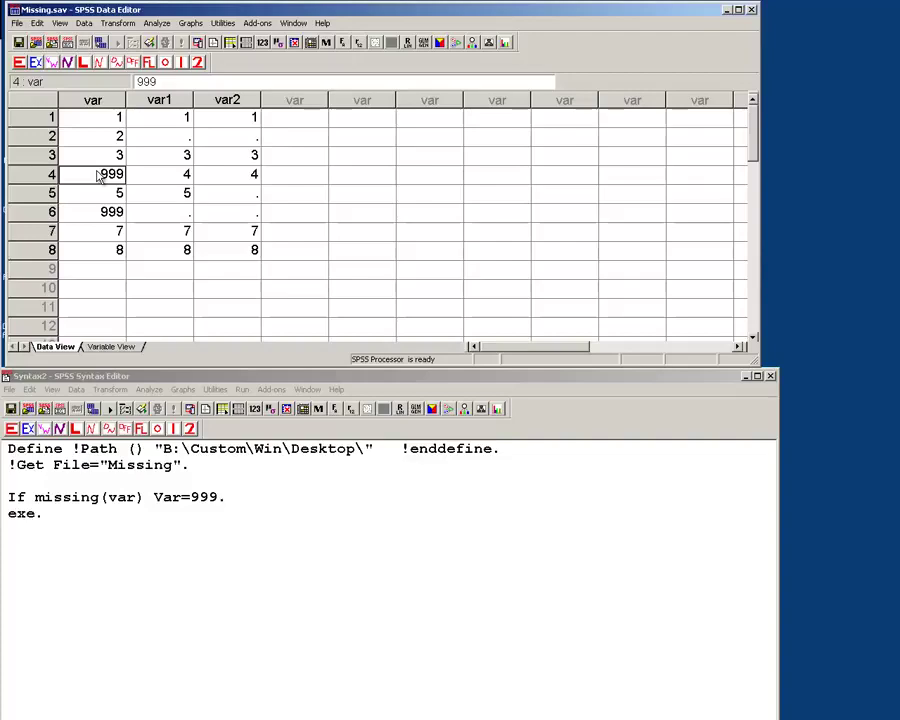
click(321, 505)
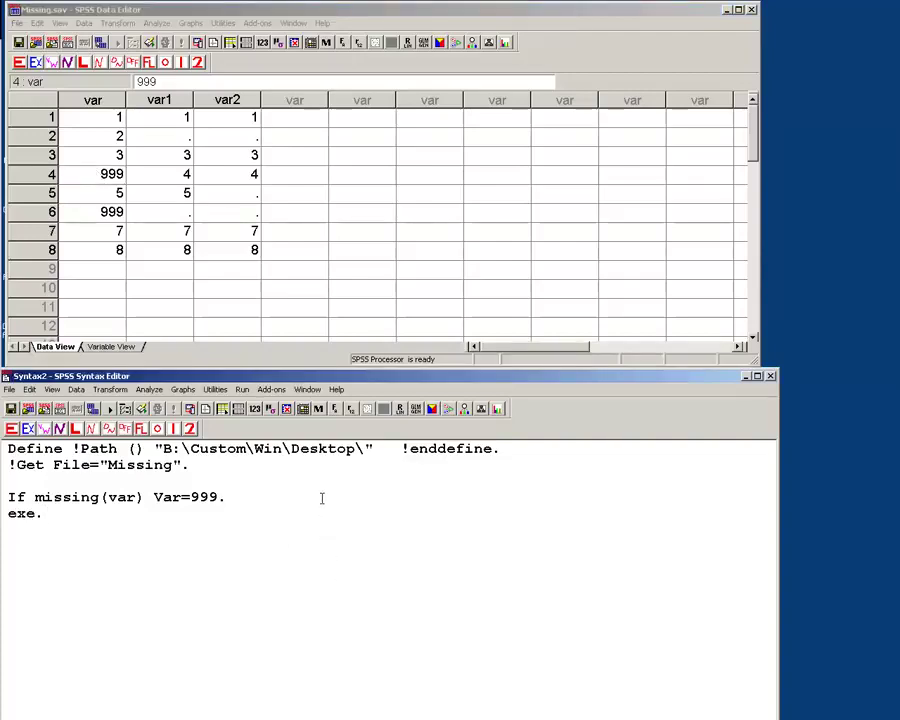
Insert a new line above exe. and type 'missing values var (999)'.
key(Home)
key(Return)
key(Up)
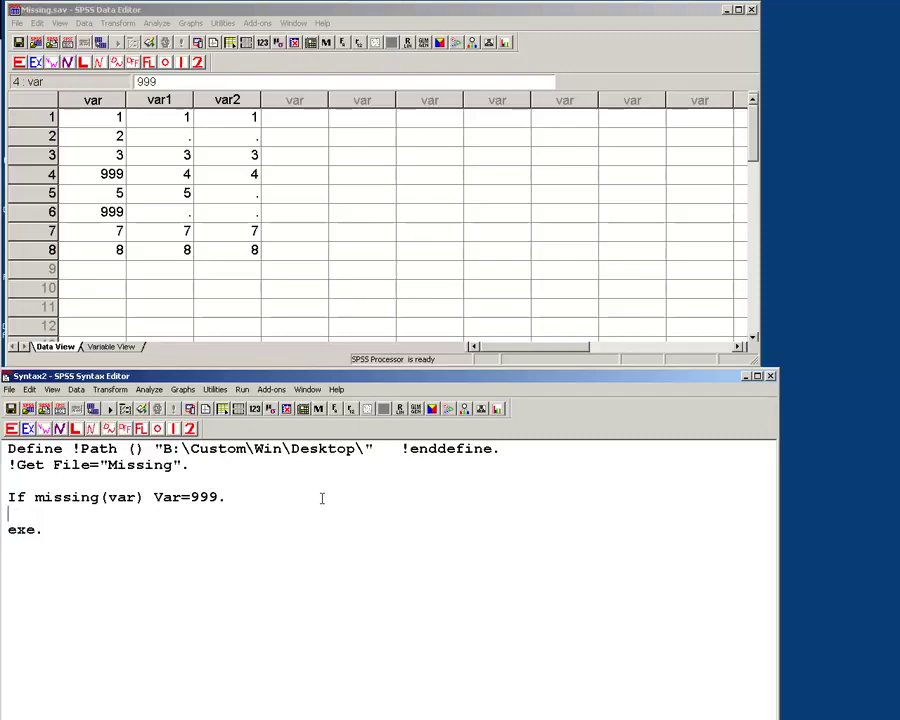
text(mi)
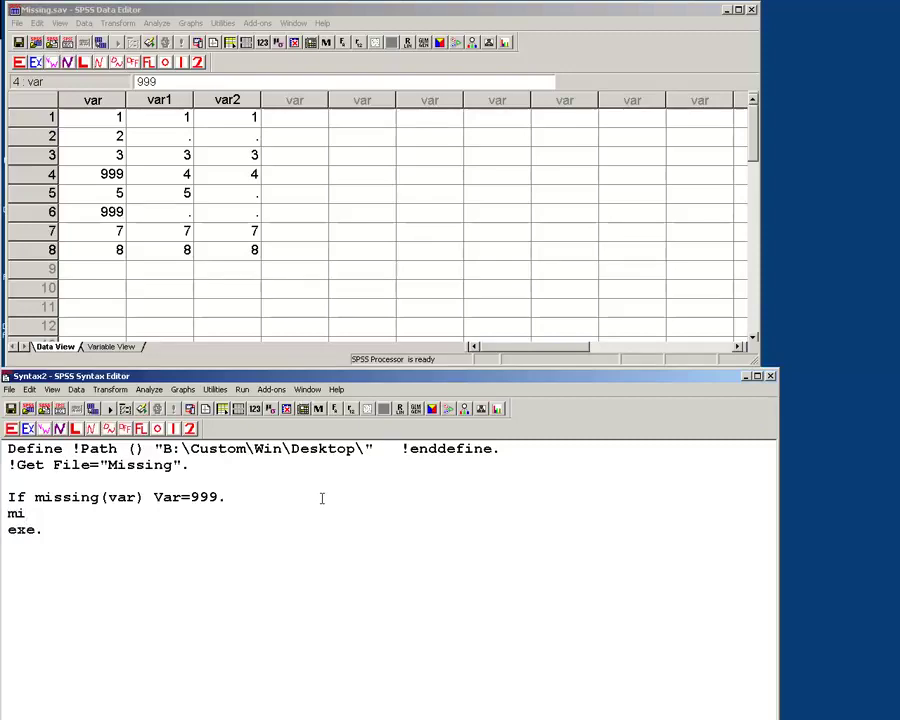
text(s ing val)
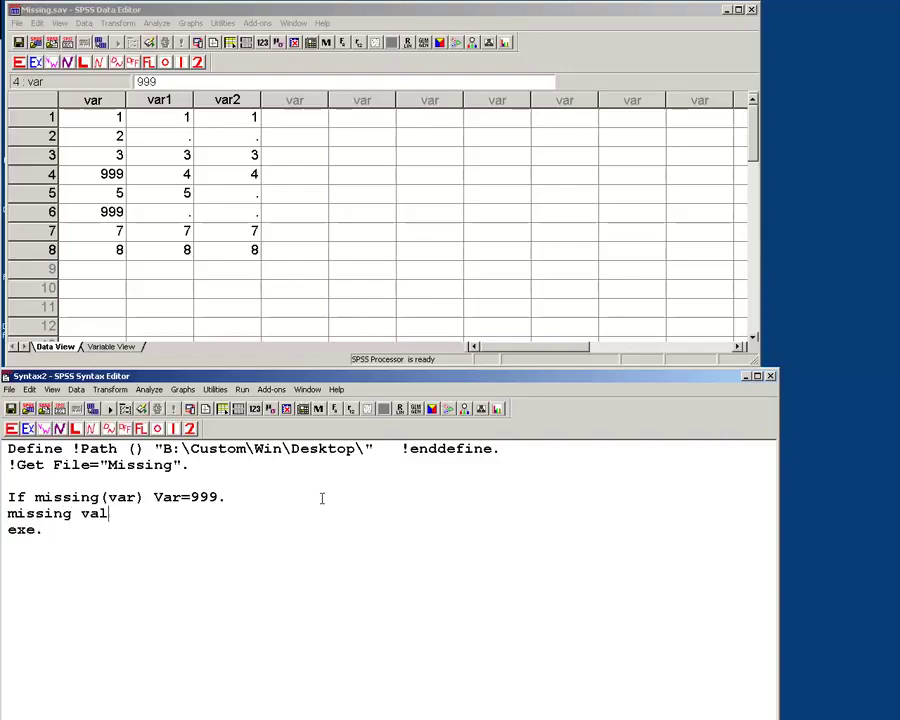
text(ues var)
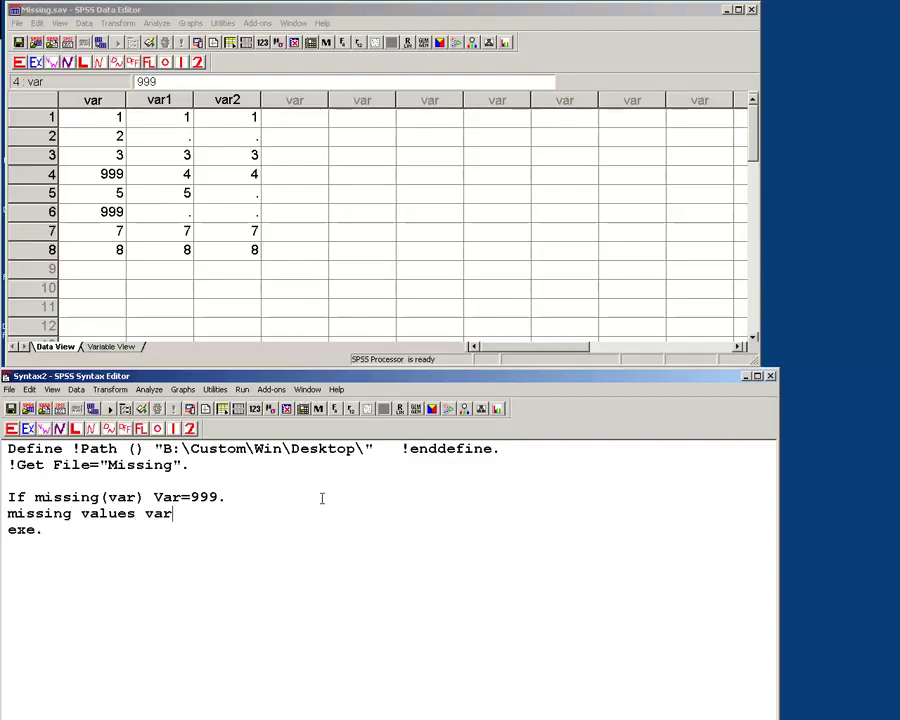
text( (999).)
Run 'missing values var (999).' with exe. and confirm var's Missing property reads 999.
click(130, 347)
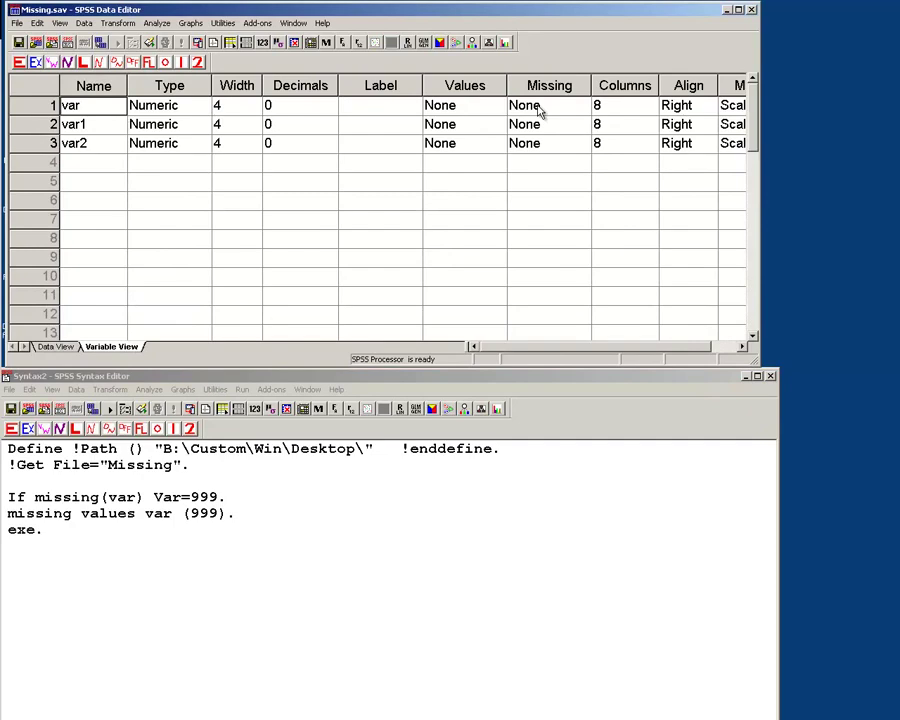
click(193, 548)
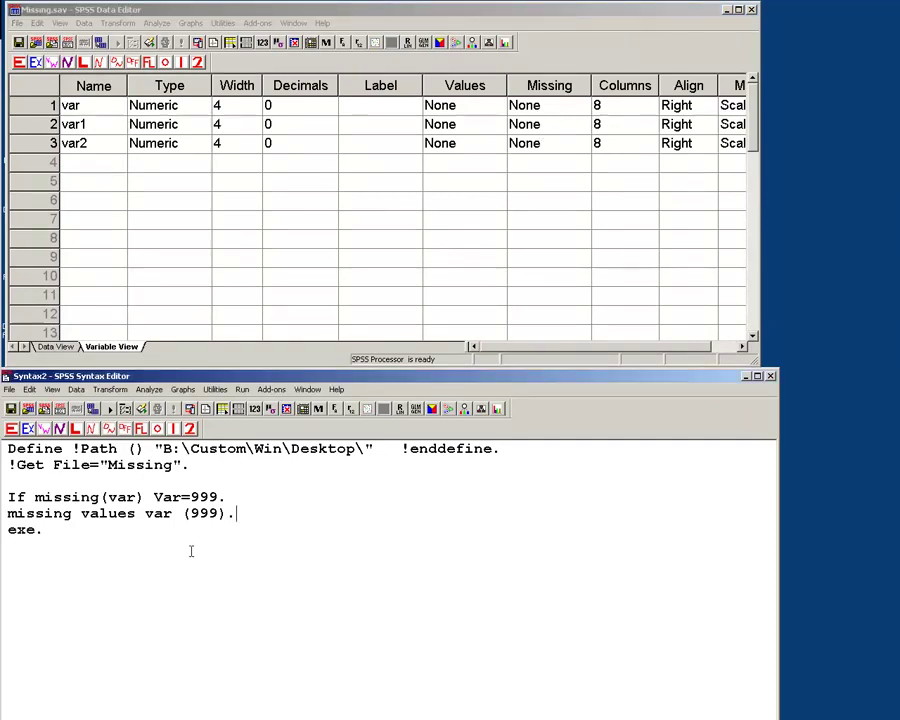
drag(48, 529, 4, 515)
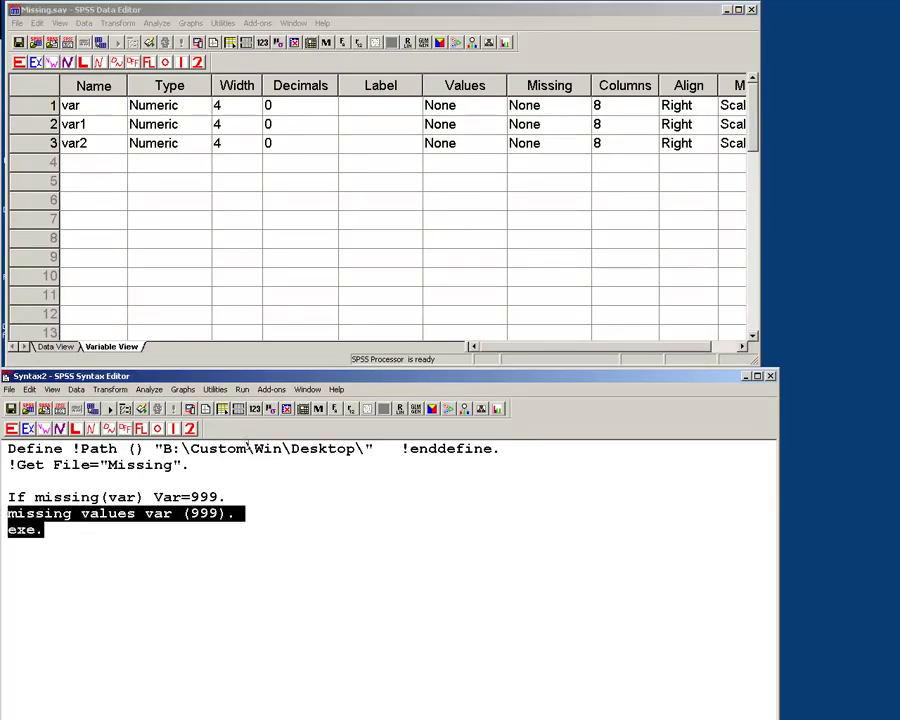
key(ctrl+r)
click(540, 108)
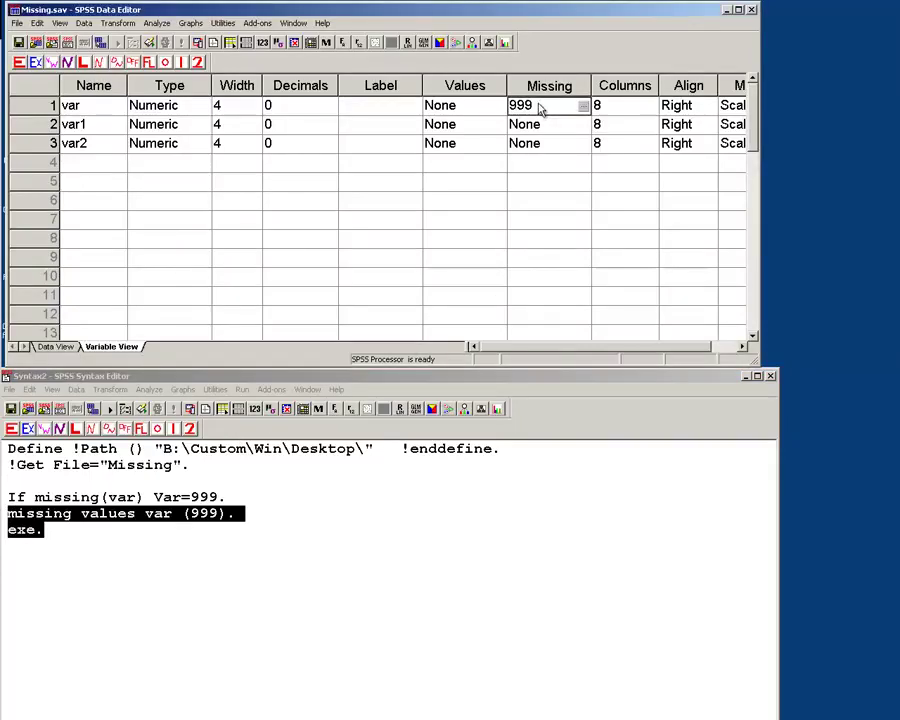
key(ctrl+t)
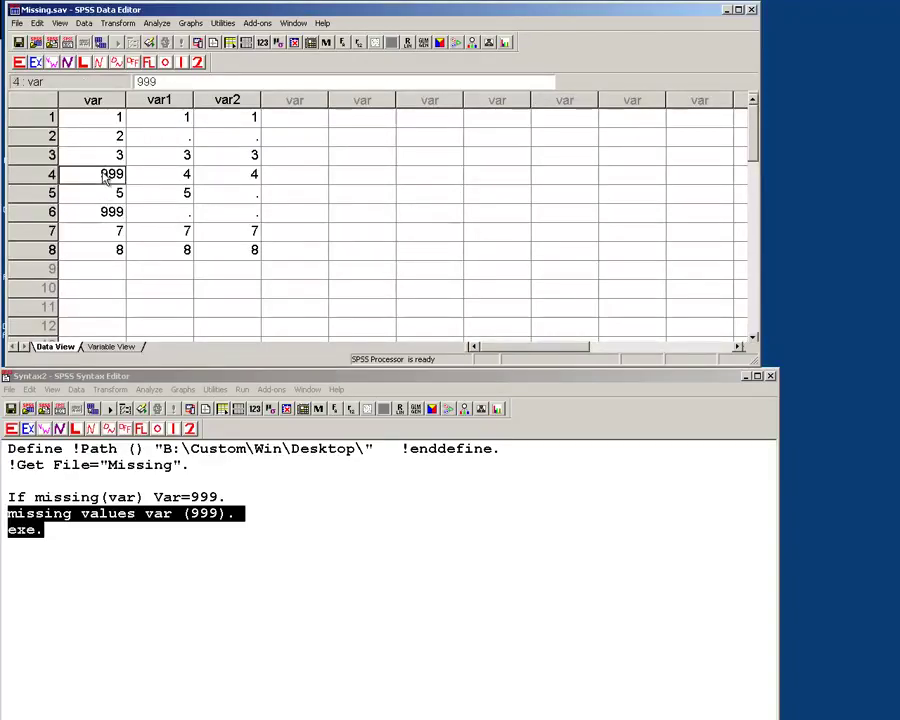
Add and run 'desc var.', giving var N 6, maximum 8, mean 4.33.
click(298, 566)
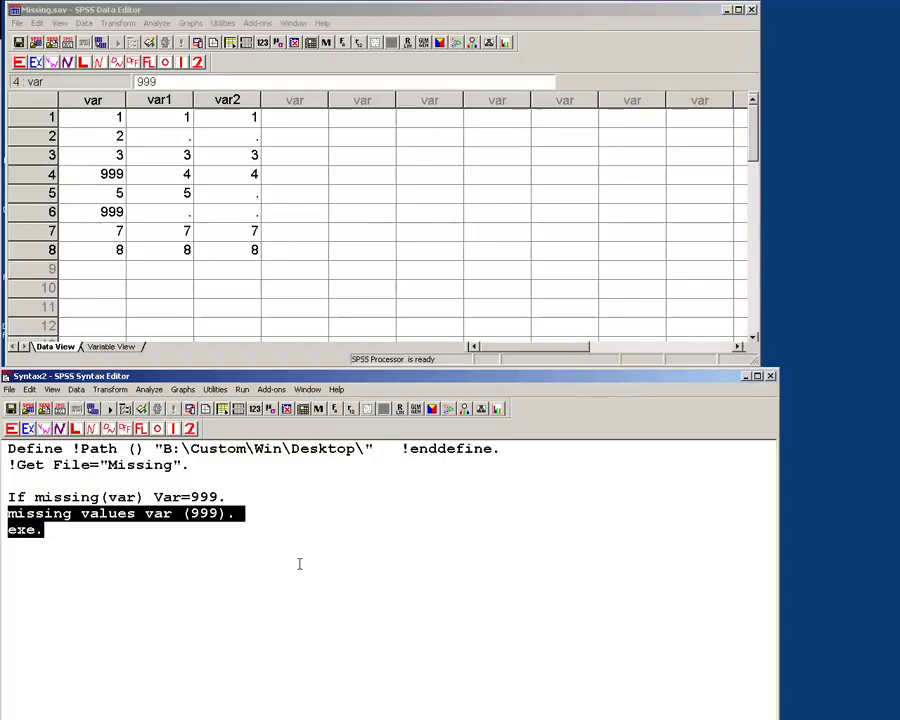
click(298, 564)
key(Return)
key(Return)
text(des)
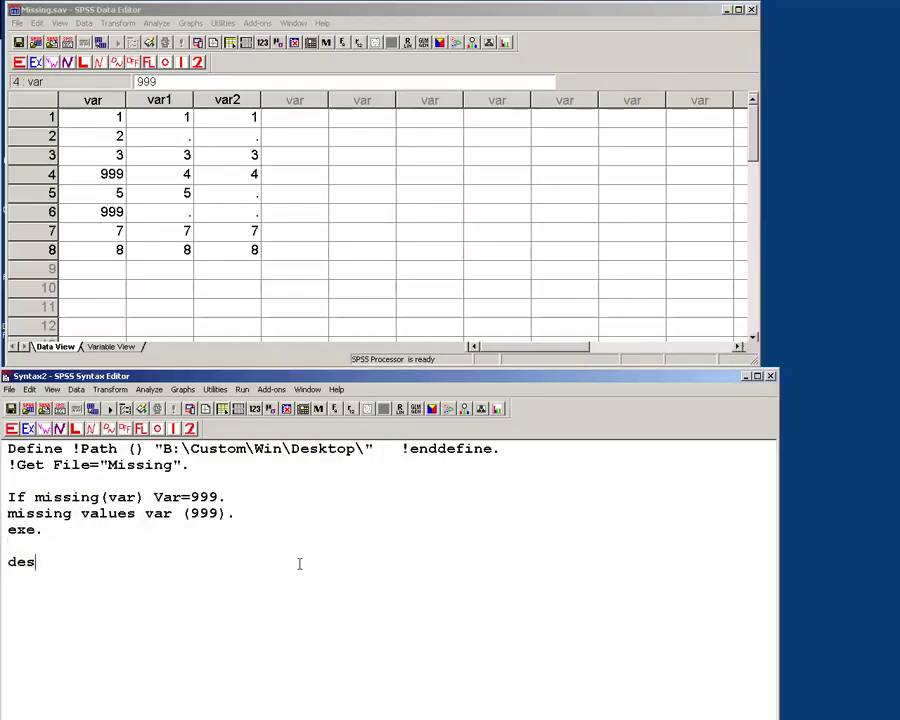
text(c var.)
key(ctrl+r)
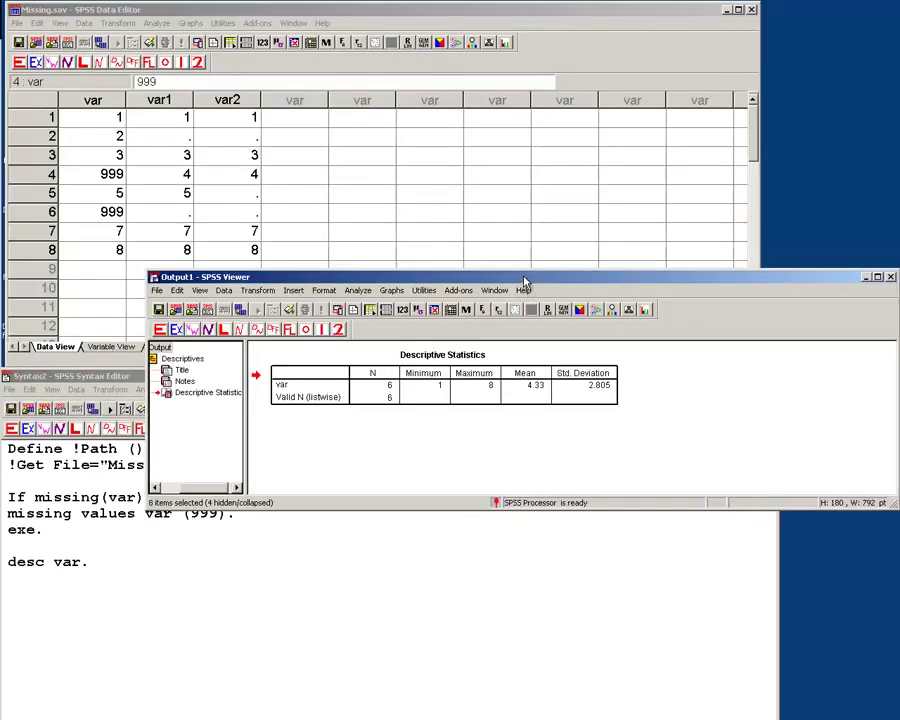
drag(524, 280, 651, 242)
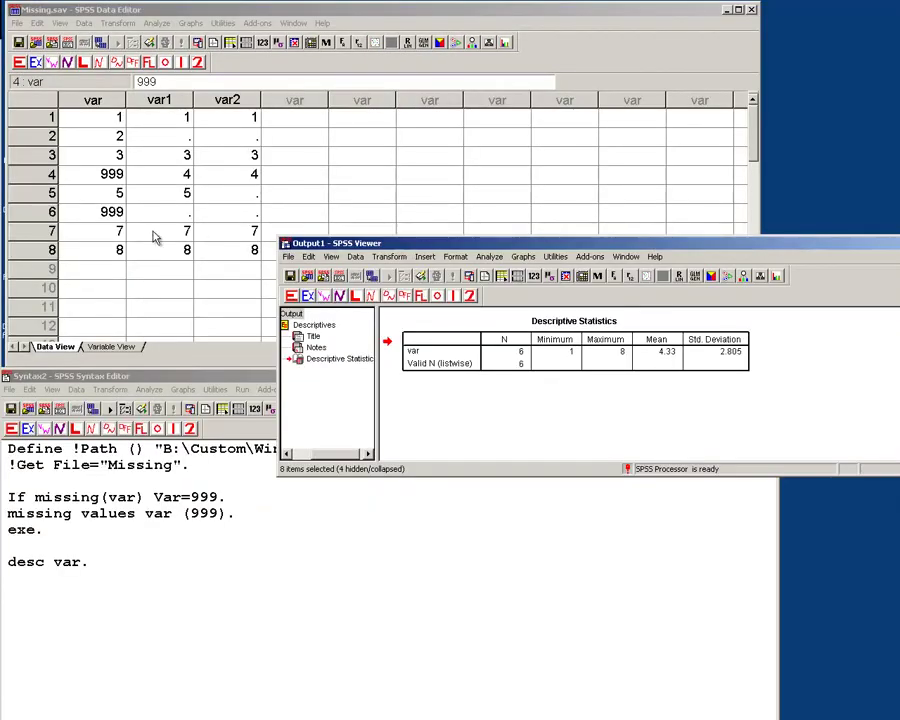
click(181, 536)
double_click(201, 513)
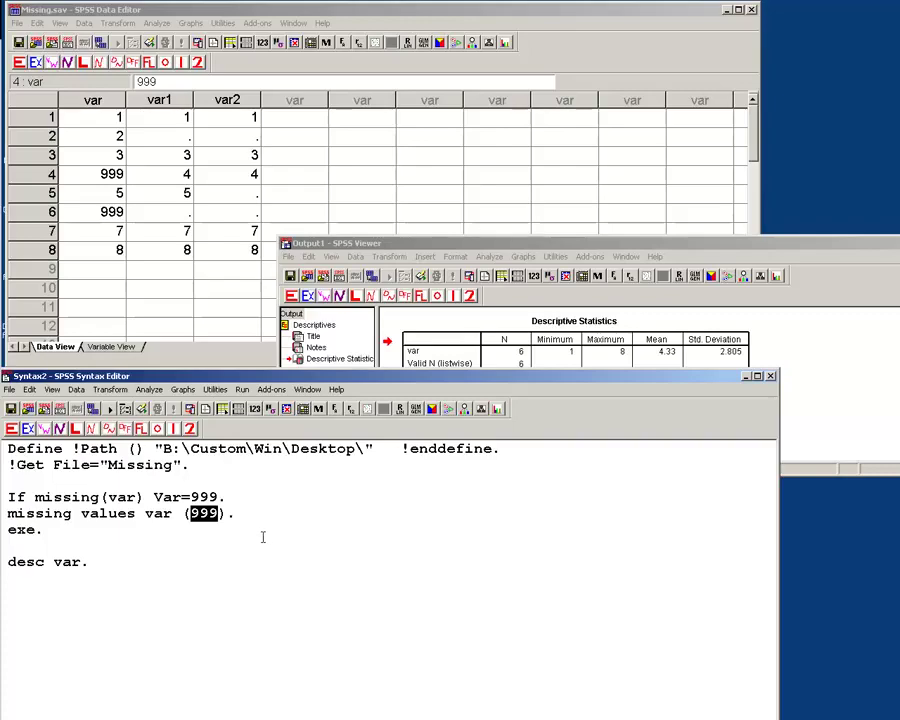
Change var's missing value from 999 to 7, then rerun desc var. (N 7, maximum 999).
text(7)
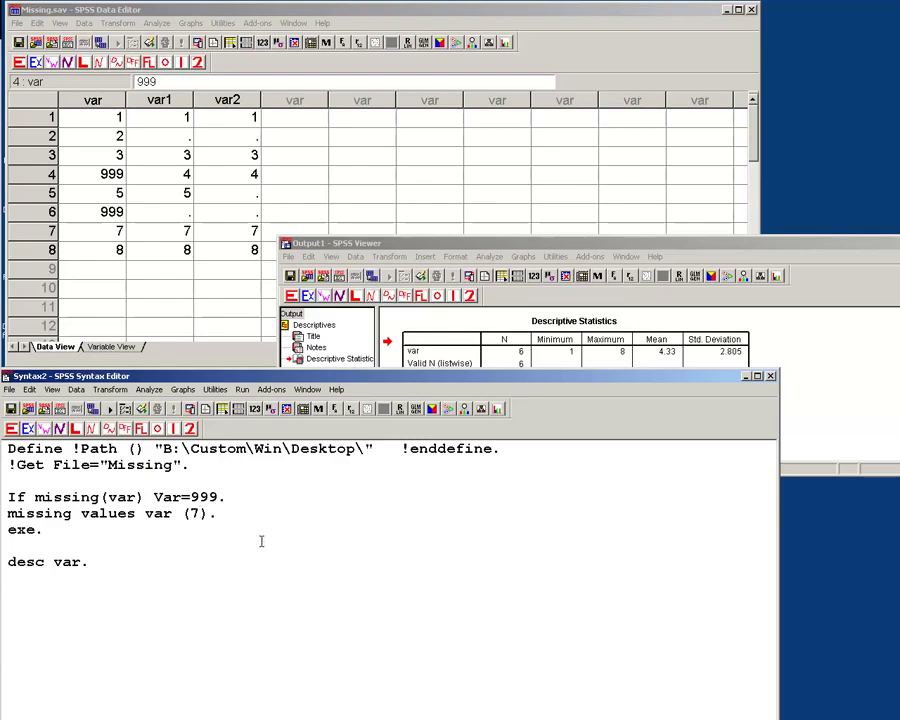
drag(8, 513, 42, 529)
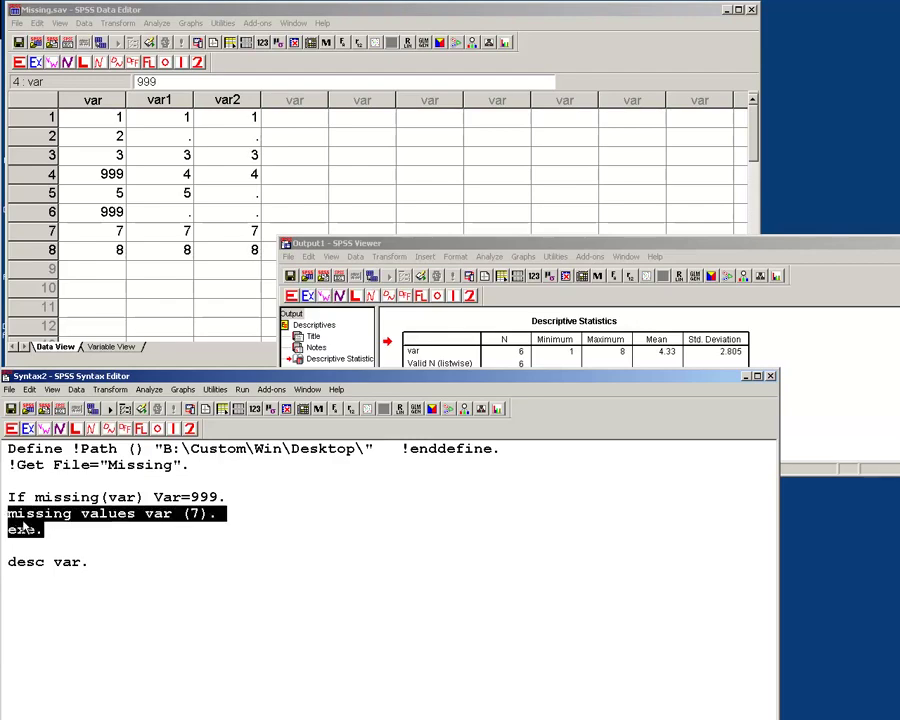
click(40, 562)
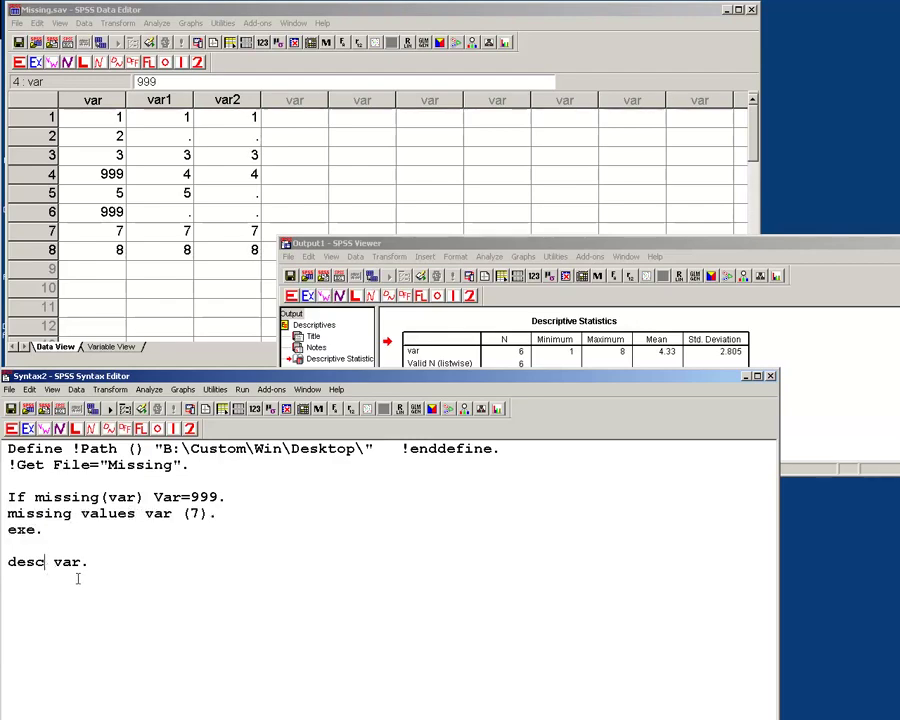
key(ctrl+r)
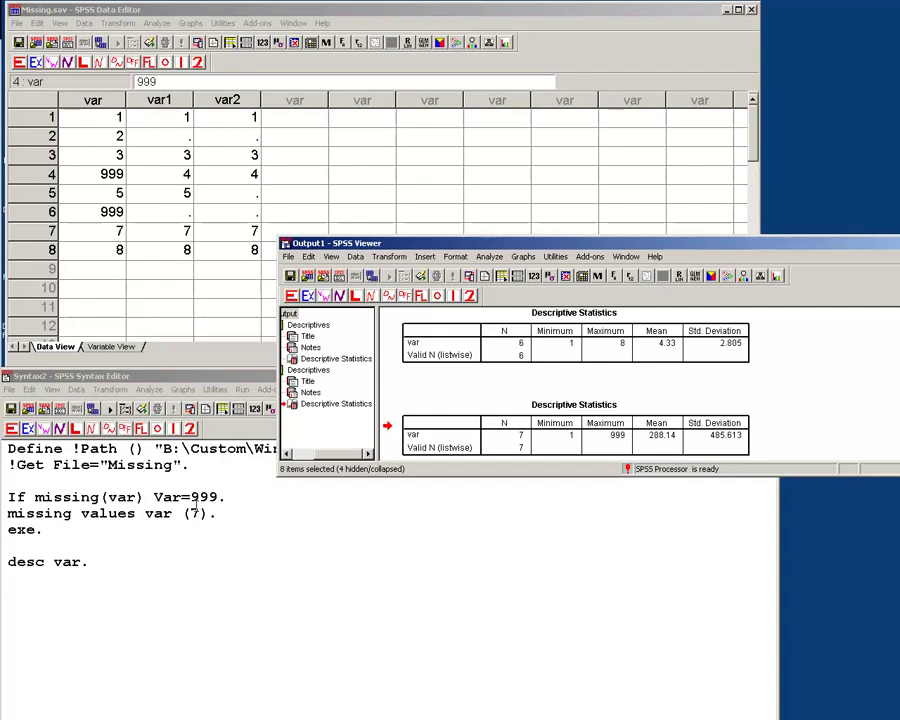
key(alt+Tab)
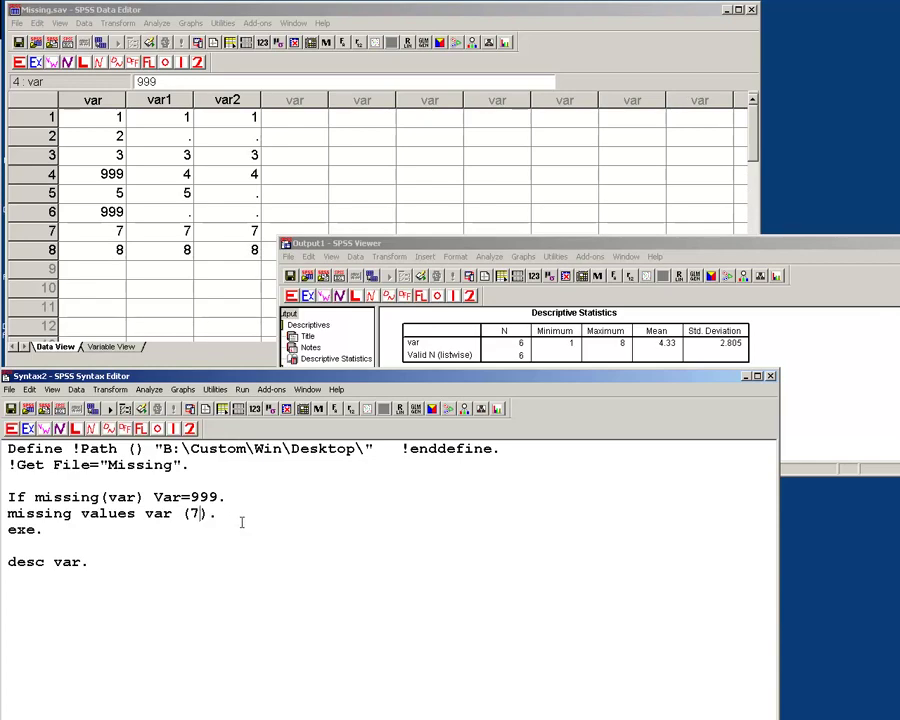
Declare var's missing values as 10 thru 999 and rerun desc var. (N 6, maximum 8).
key(BackSpace)
text(10 thru 999)
key(shift+Down)
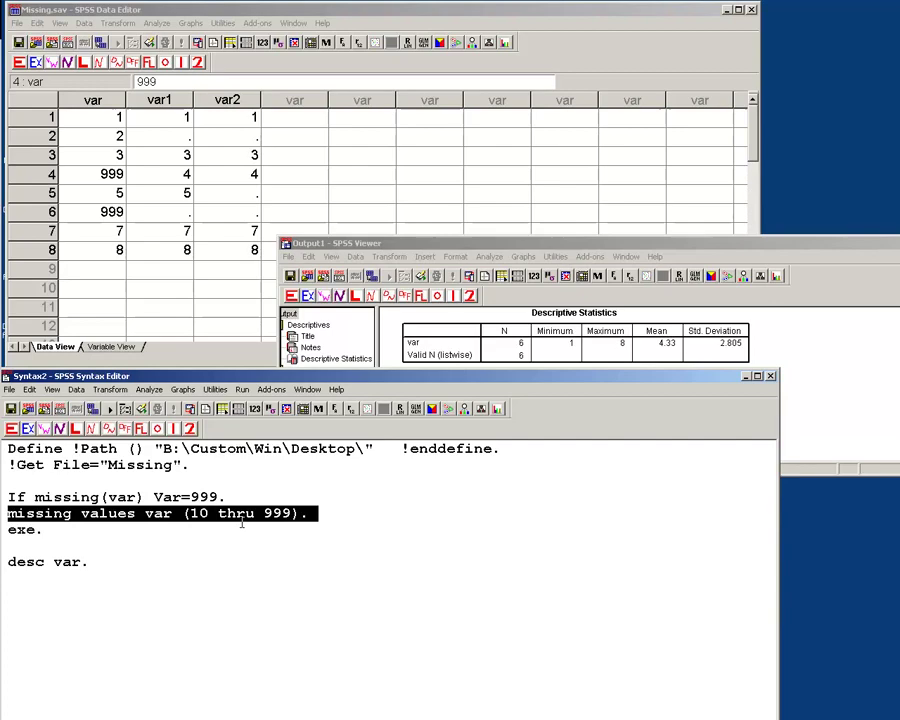
key(shift+End)
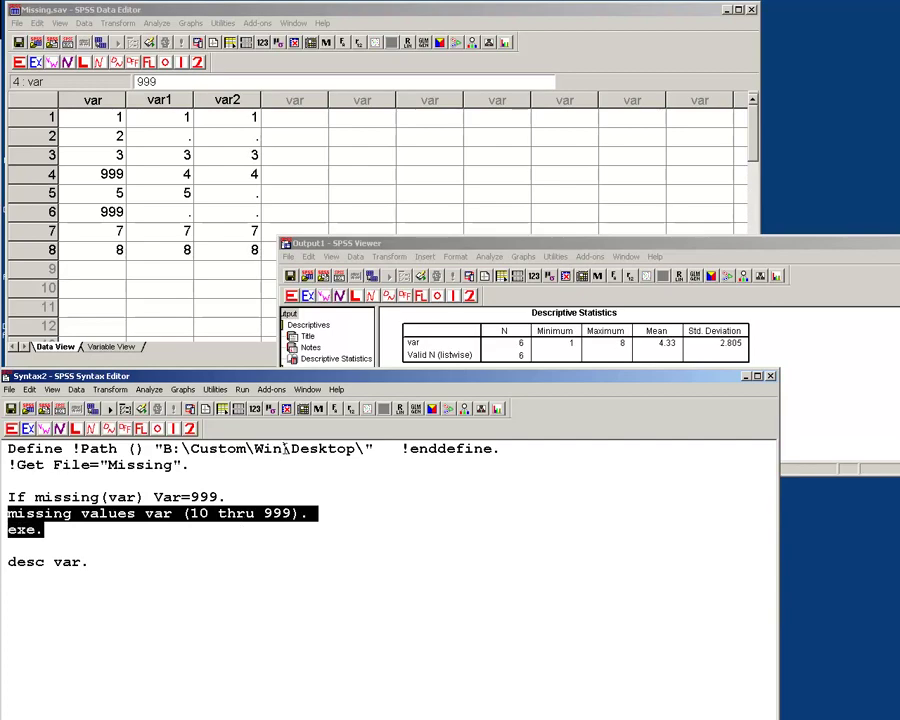
key(Right)
triple_click(72, 563)
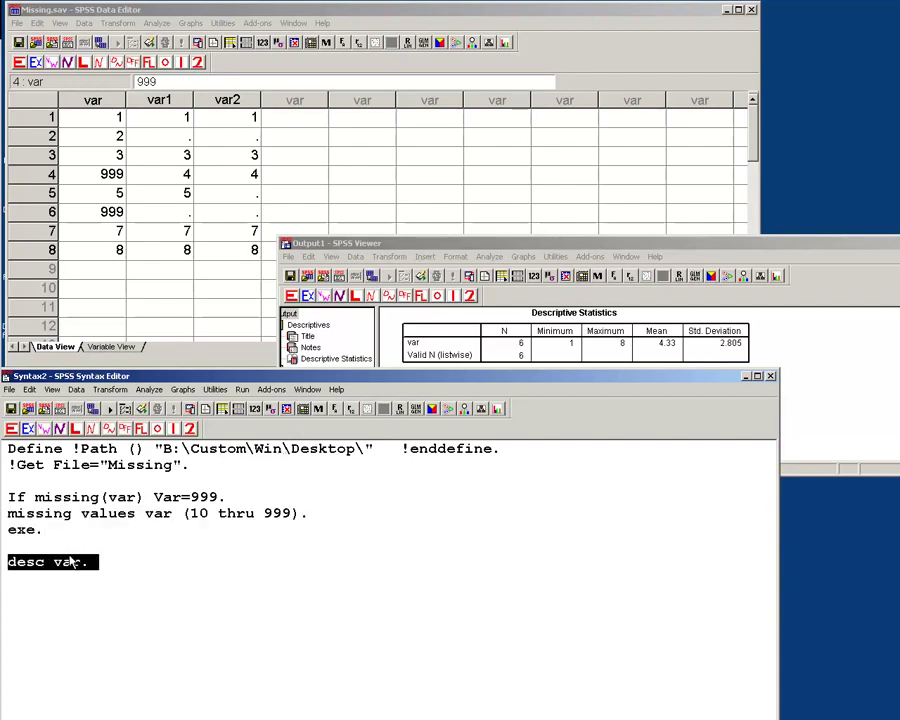
key(ctrl+r)
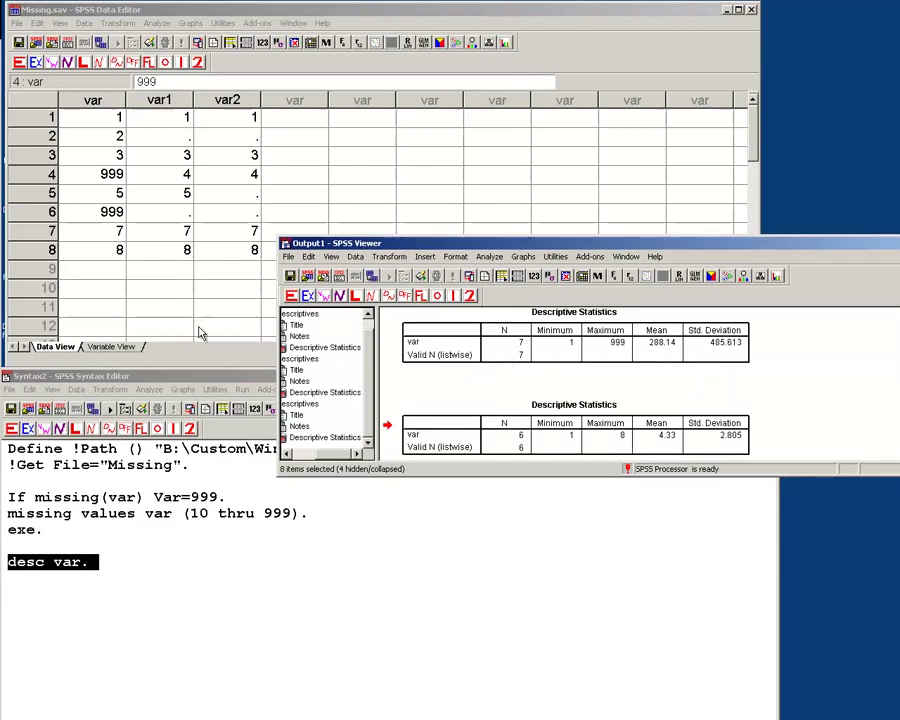
Inspect var's current Missing Values settings in Variable View.
click(111, 346)
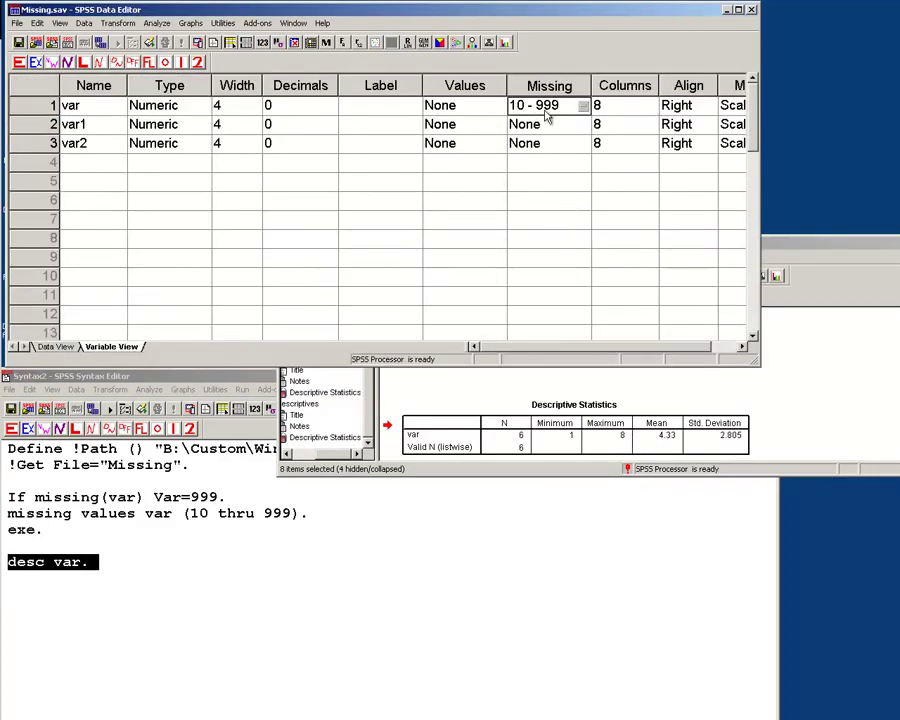
click(583, 105)
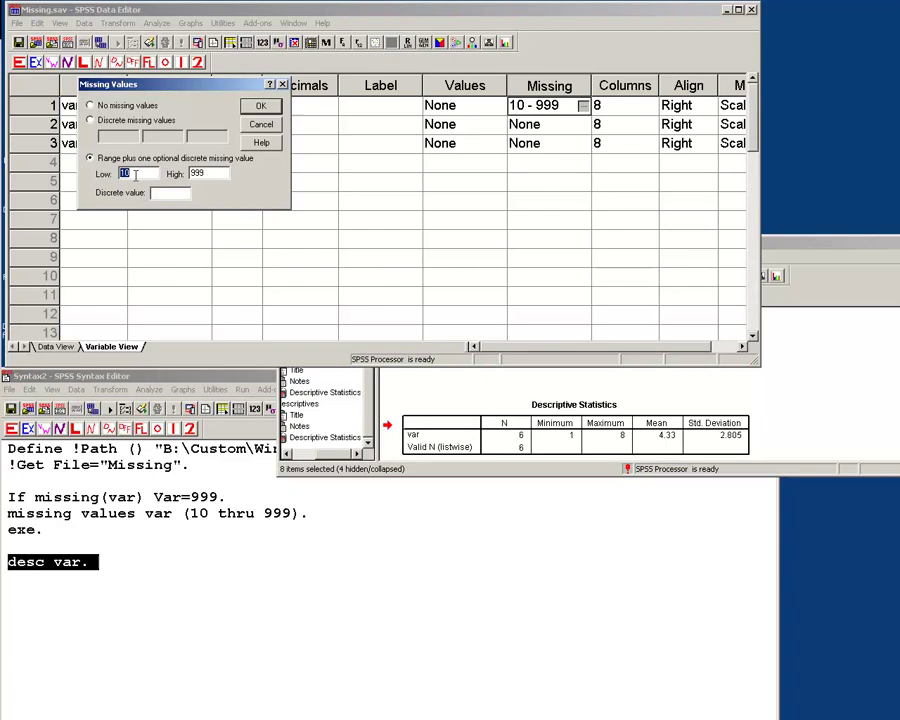
click(266, 125)
Change the missing range to 10 thru Hi, run it, and verify Missing reads 10 - HI.
click(257, 507)
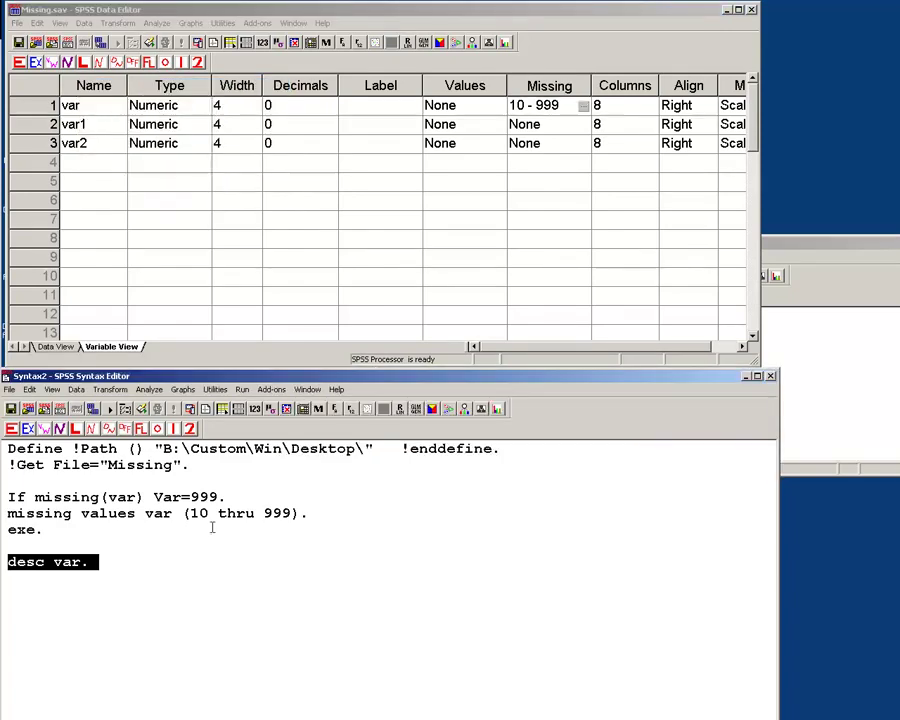
double_click(266, 513)
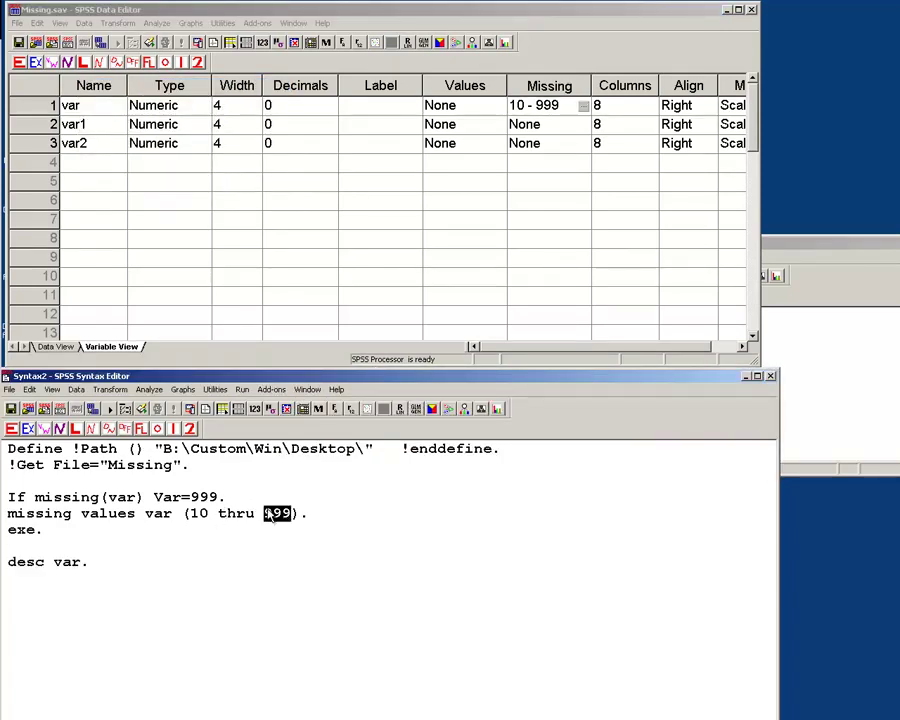
text(Hi)
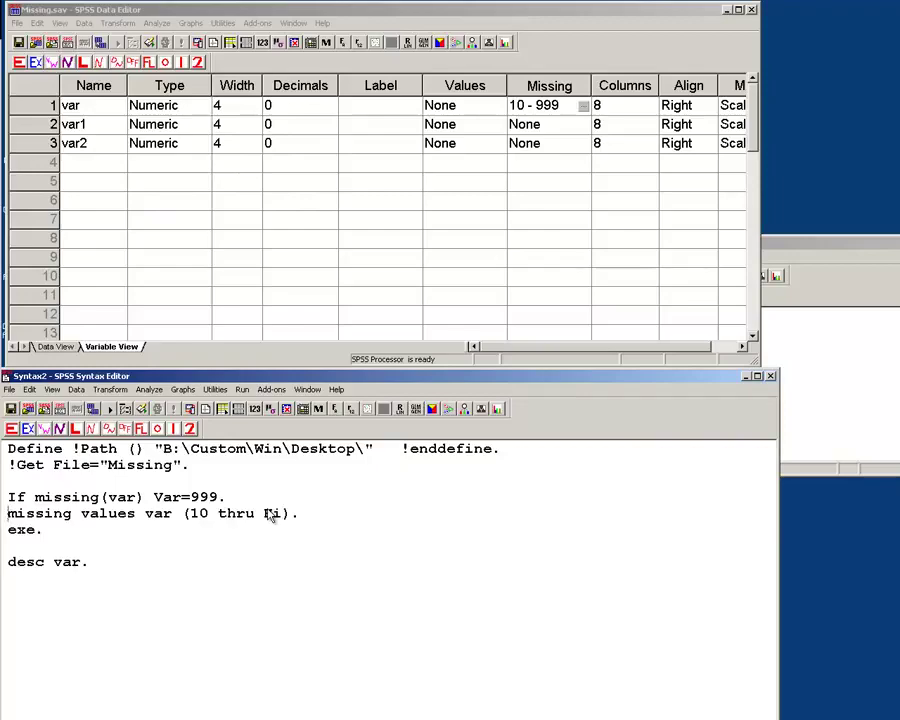
key(shift+Down)
key(shift+End)
key(ctrl+r)
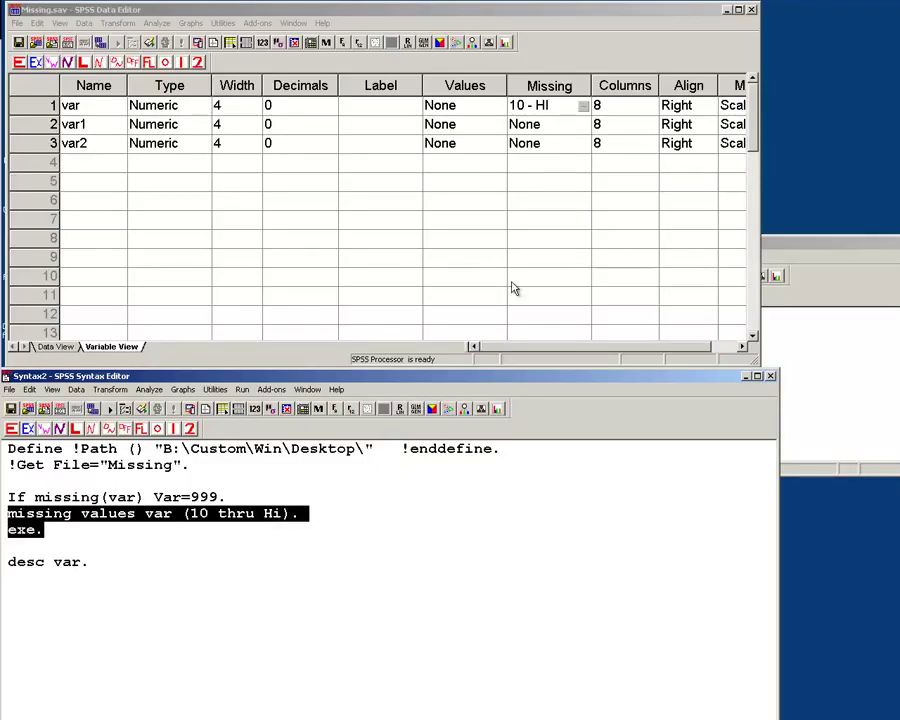
double_click(583, 106)
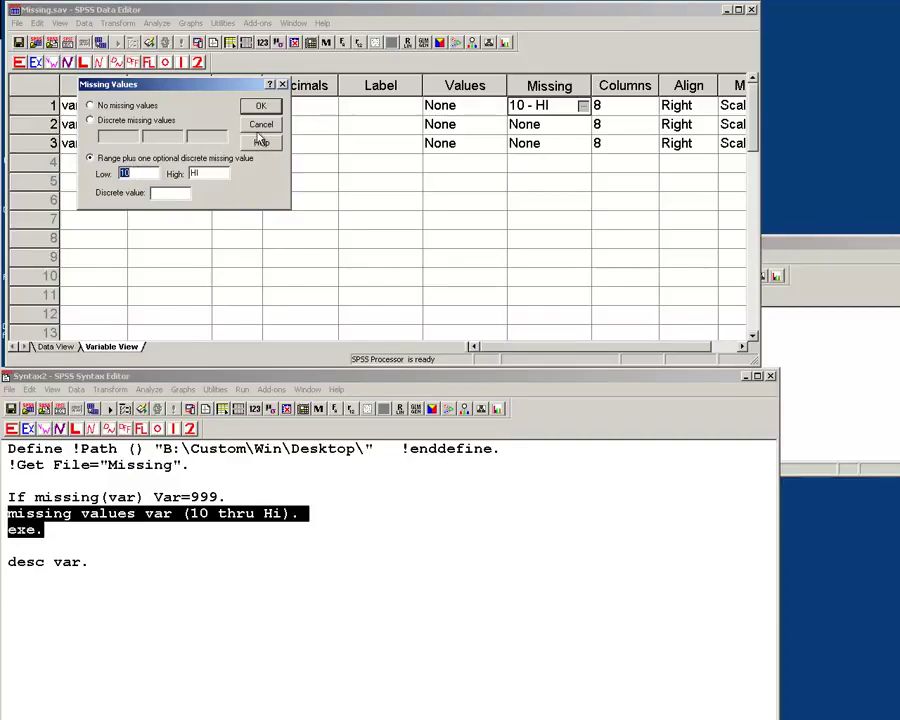
click(261, 131)
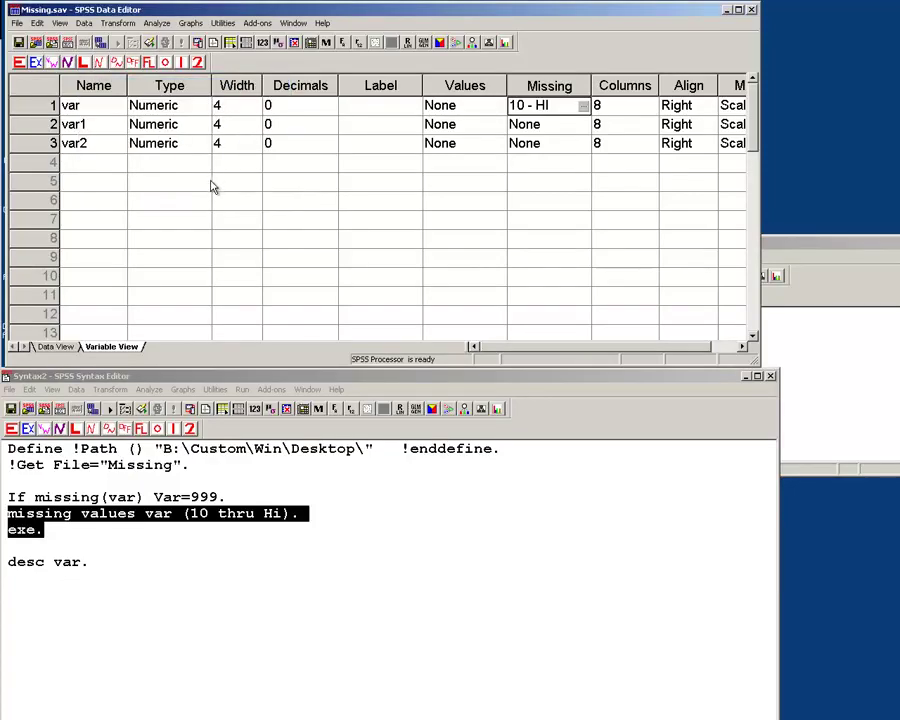
Open a blank line above exe. in the syntax for a new command.
key(ctrl+t)
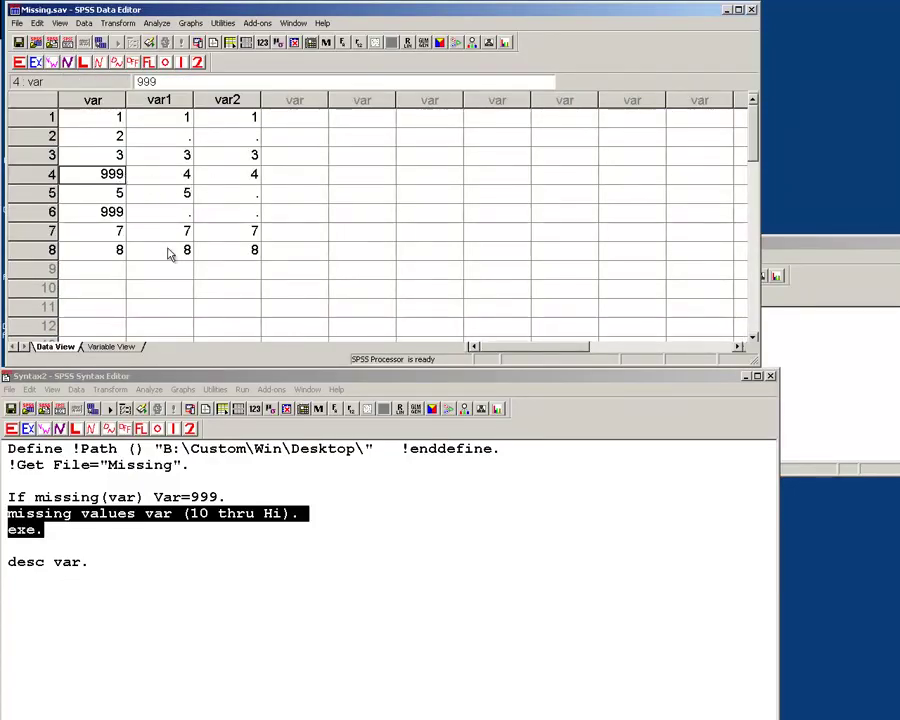
click(375, 534)
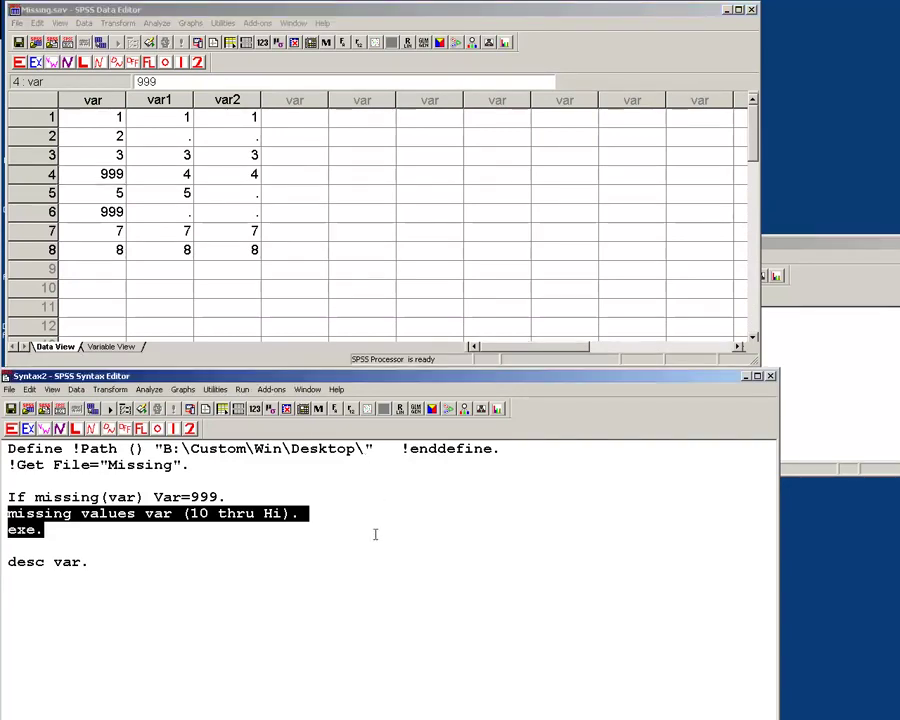
click(375, 534)
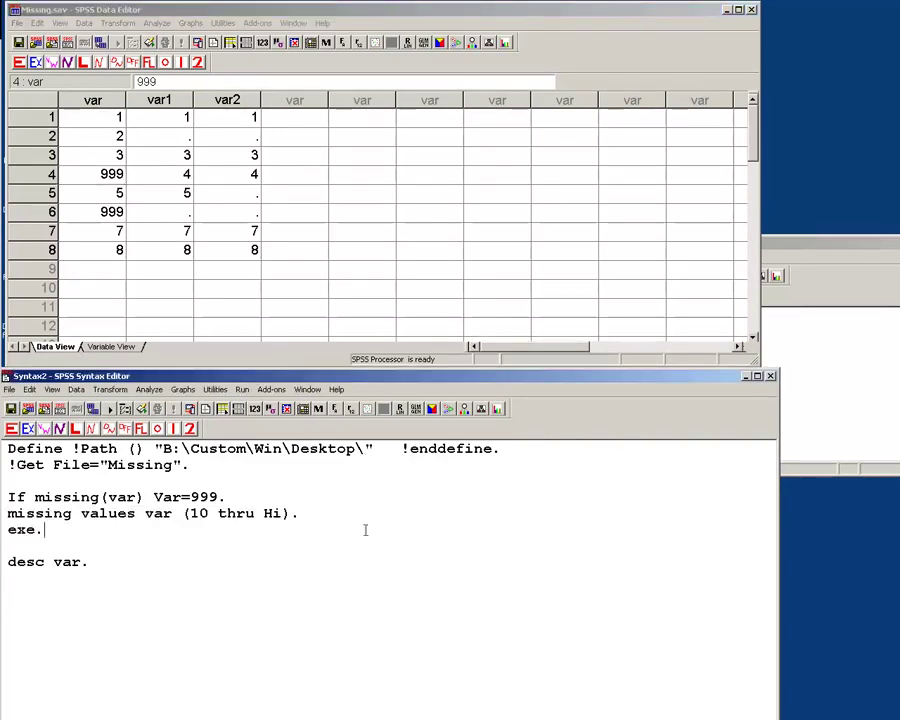
click(303, 487)
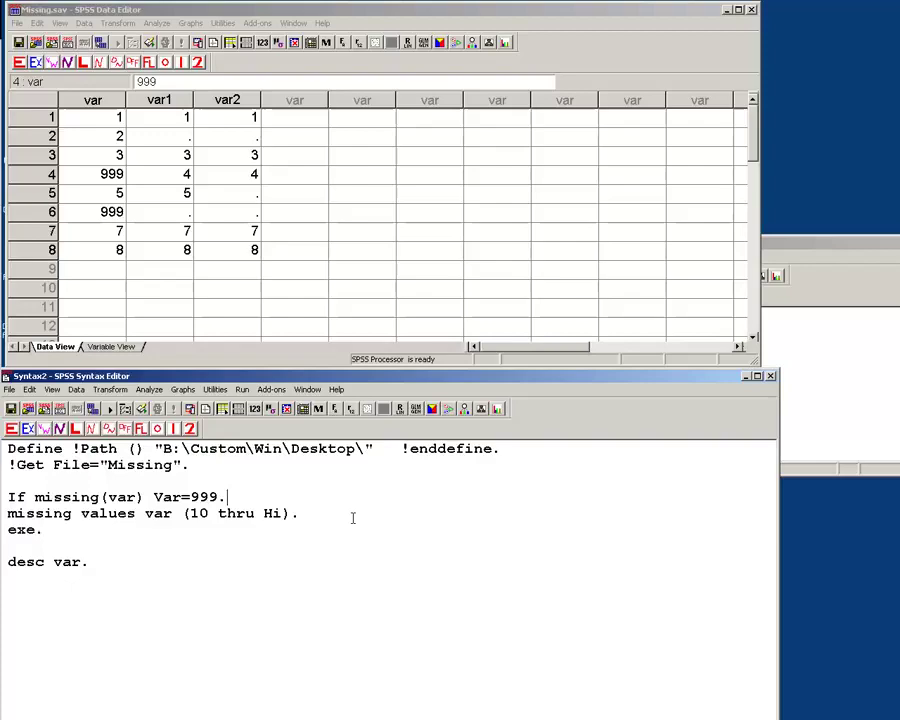
key(Right)
key(shift+Down)
key(shift+Down)
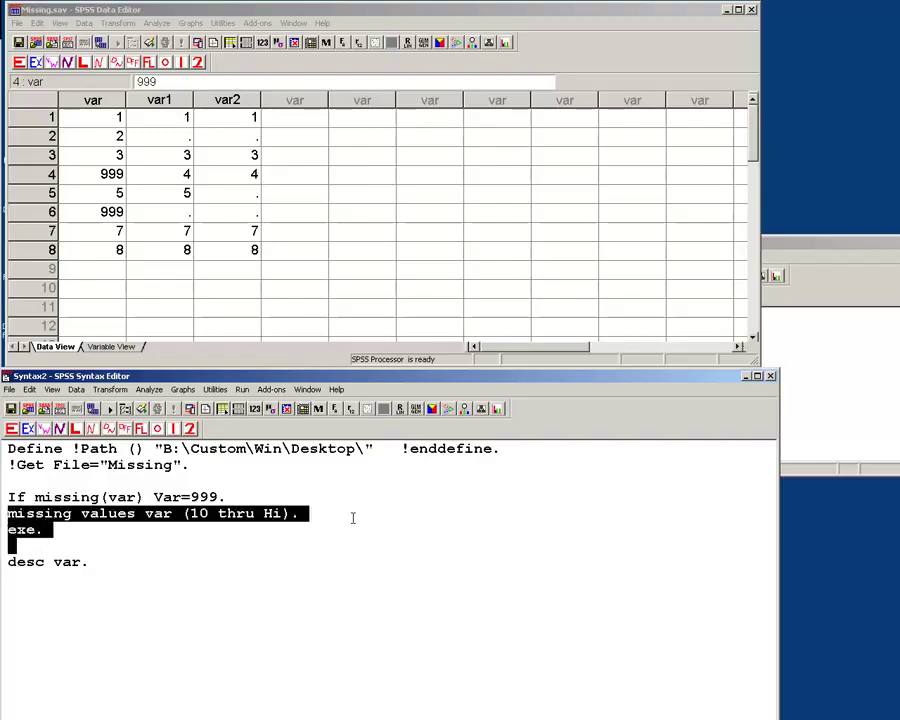
key(Up)
key(Up)
key(Up)
key(Return)
key(Return)
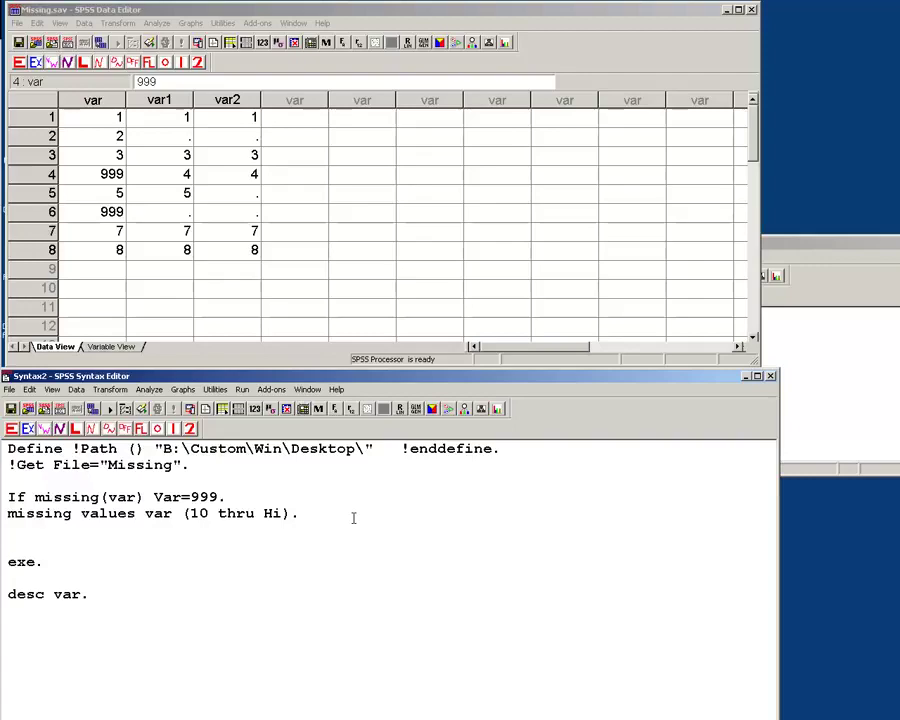
Write 'if var=999 var=$sysmis.' above exe. and select it through exe.
text(Compute var)
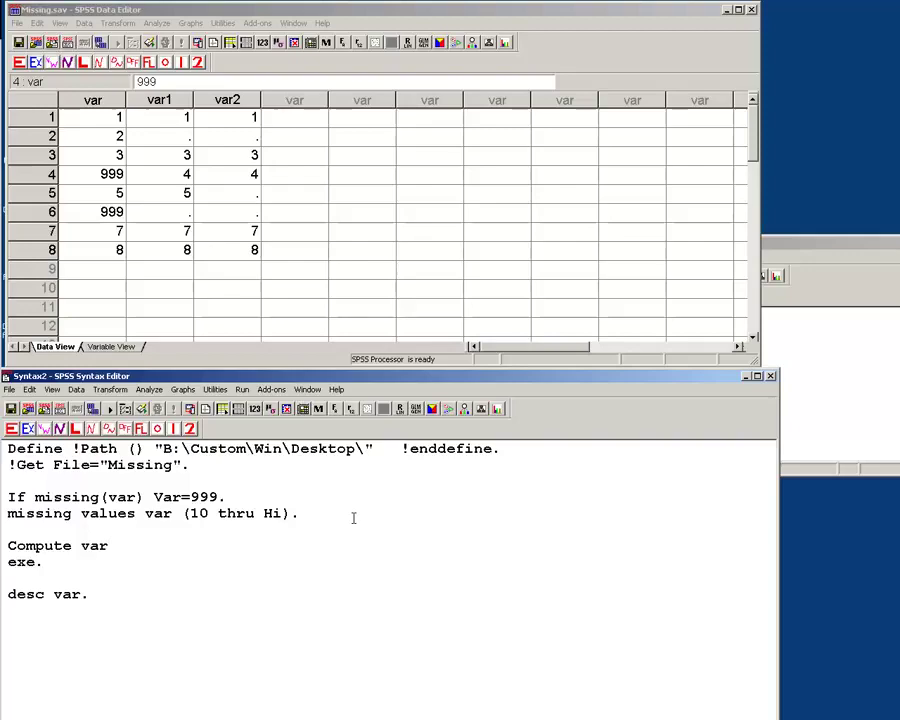
key(shift+Home)
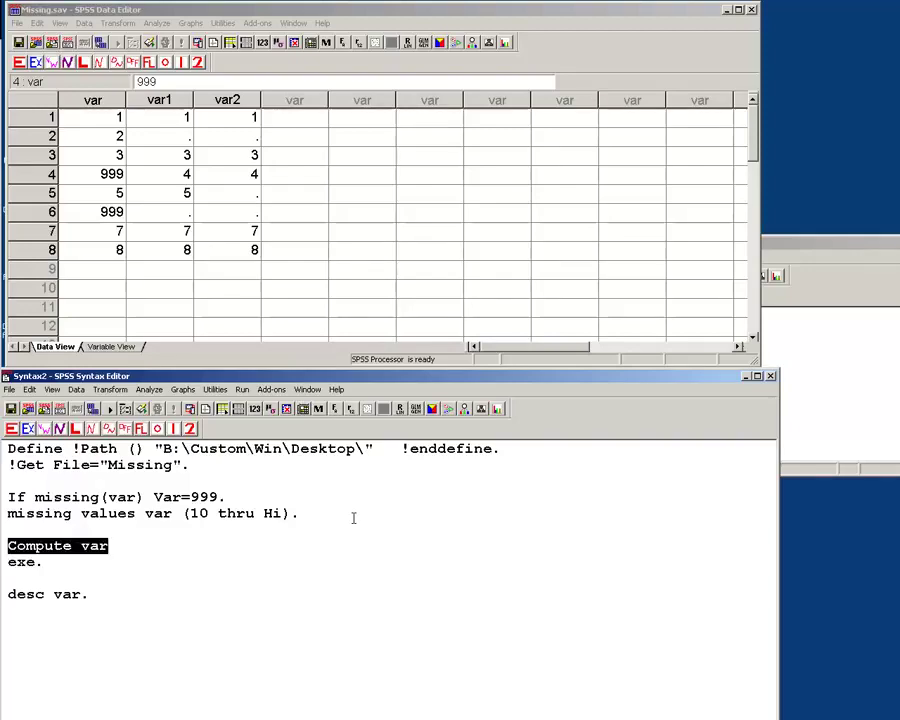
text(if )
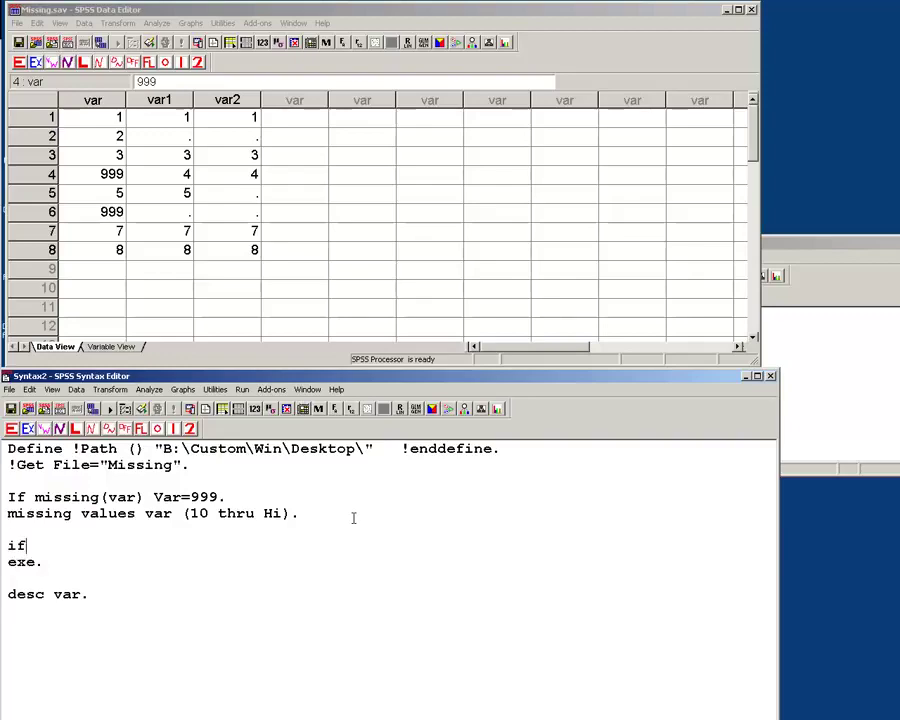
text(var=999 var=)
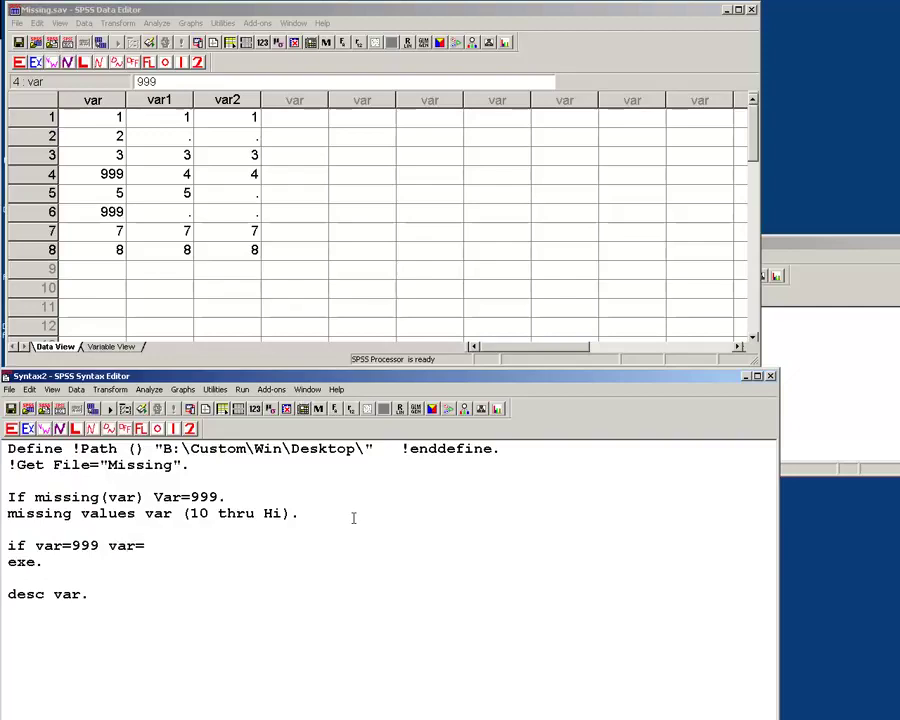
text($sm)
key(BackSpace)
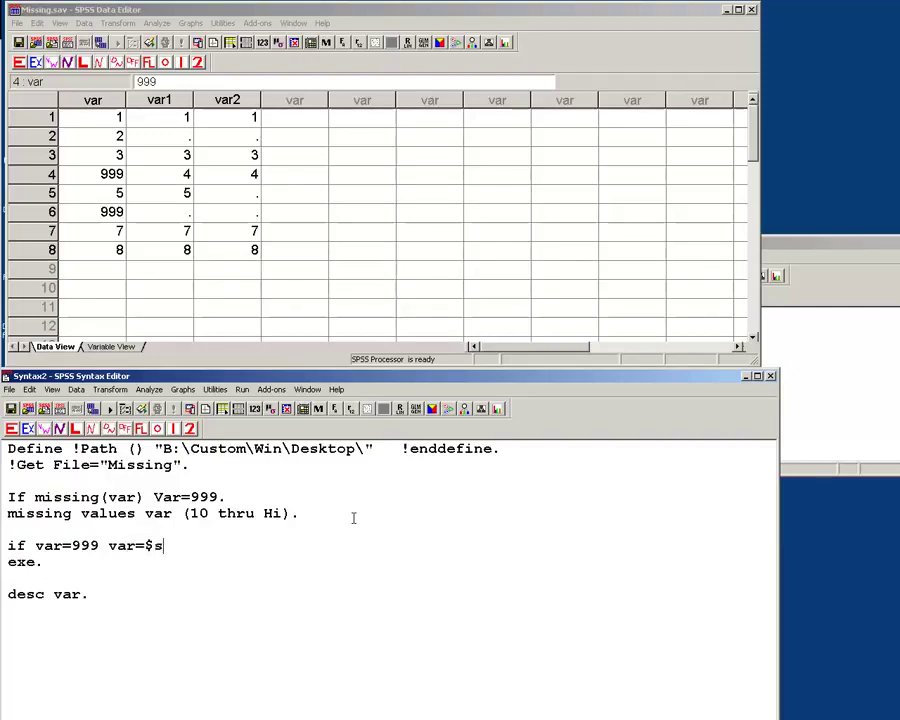
text(ysmis.)
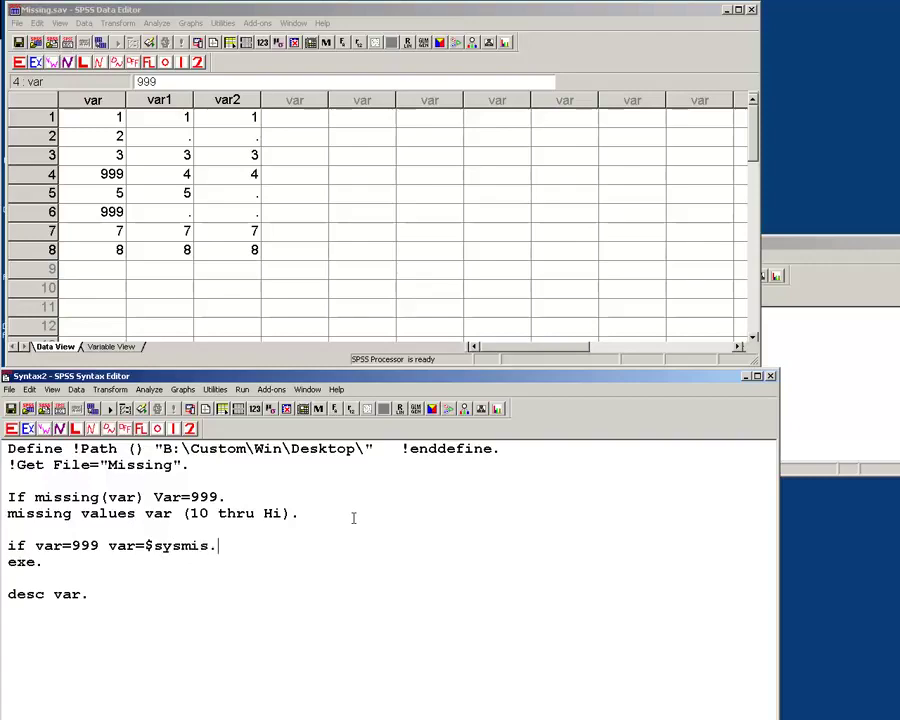
key(Home)
key(shift+Down)
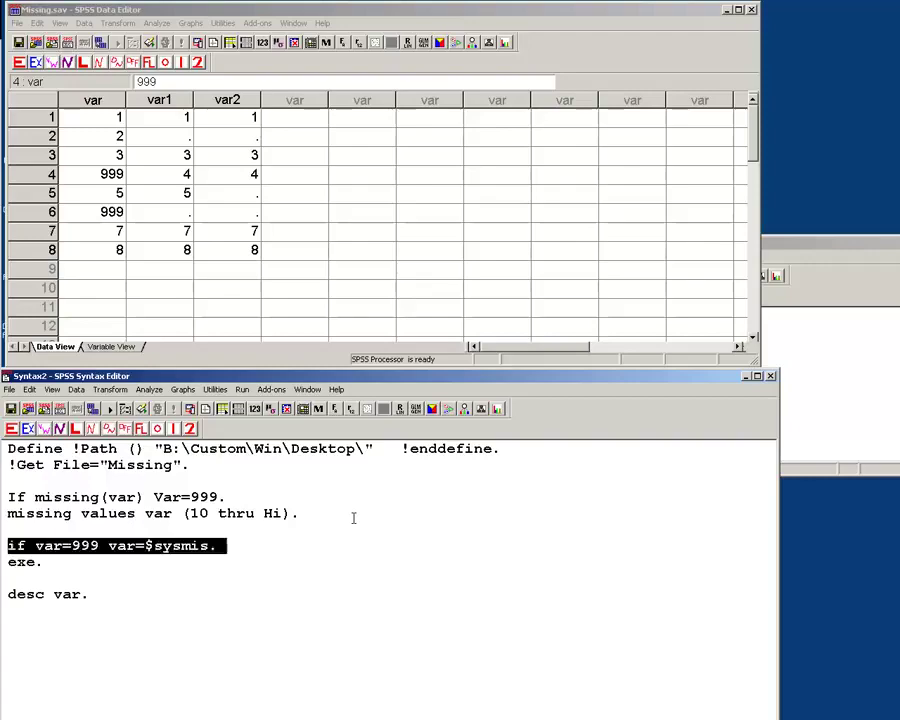
key(shift+Down)
key(shift+Down)
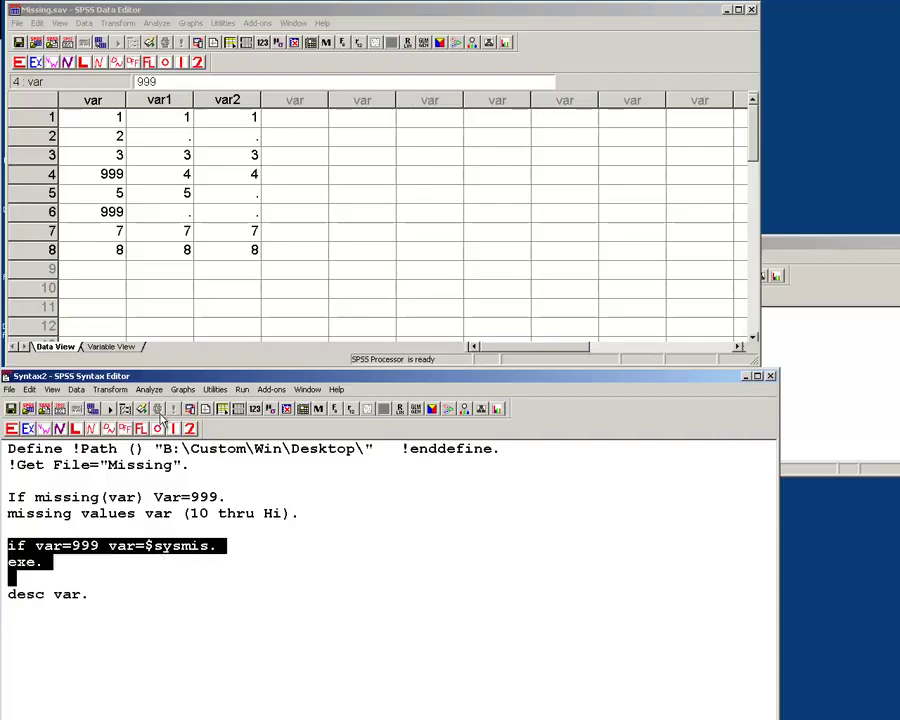
Run the selected if and exe. lines, then check that row 6 of var still shows 999.
click(111, 409)
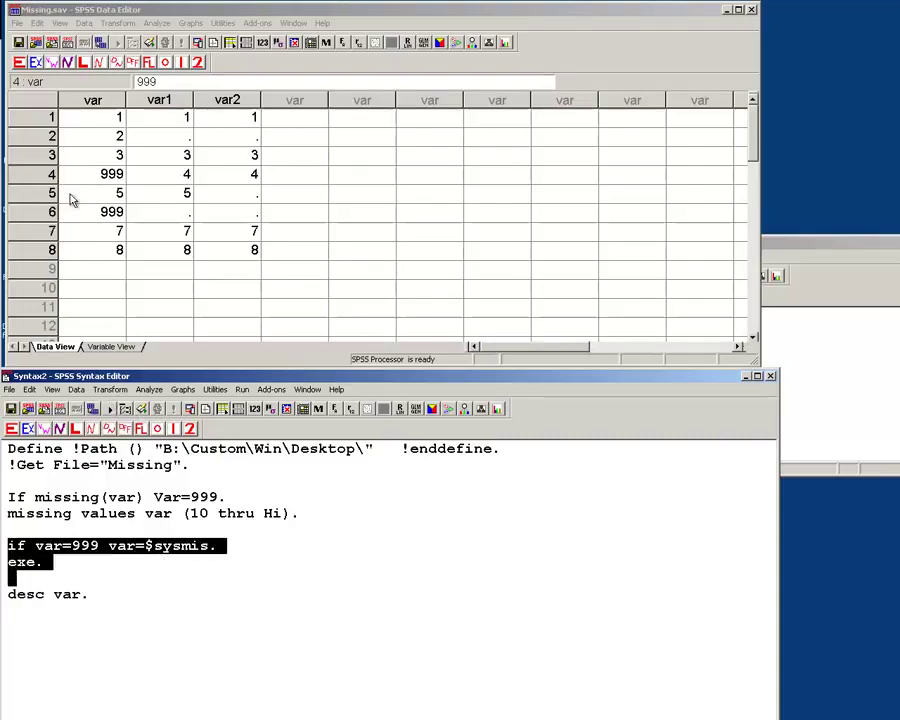
click(79, 218)
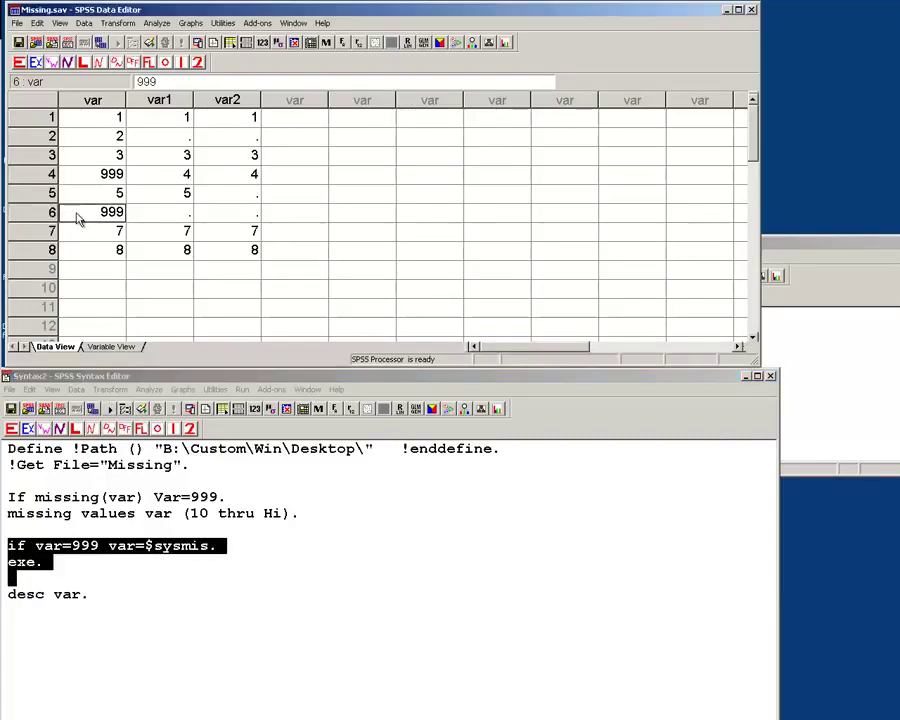
click(206, 574)
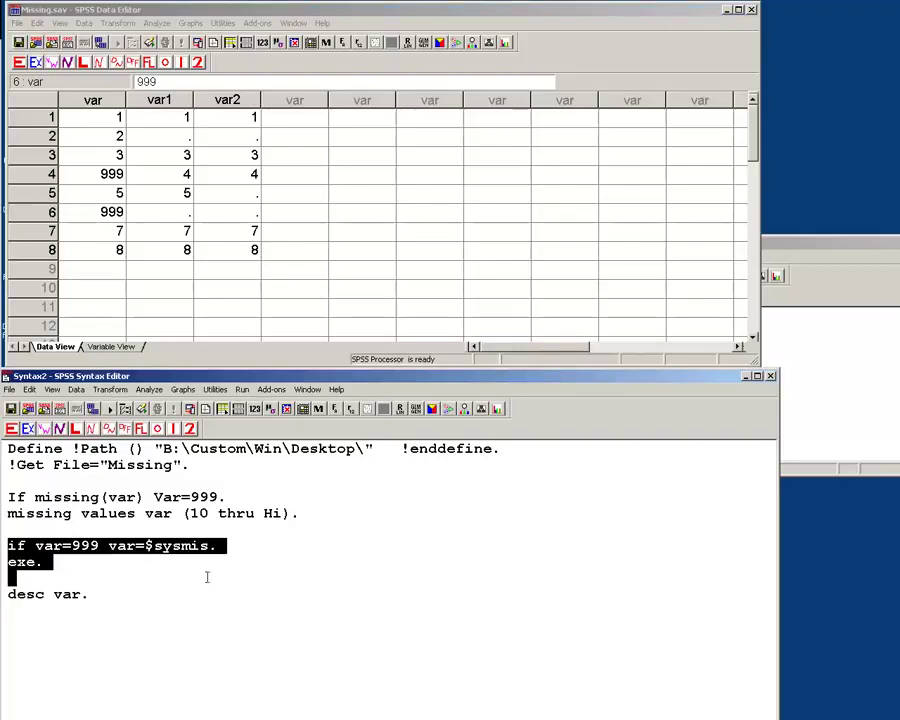
Change the condition to 'if var=3', rerun it, and confirm row 3 is now system-missing.
click(128, 546)
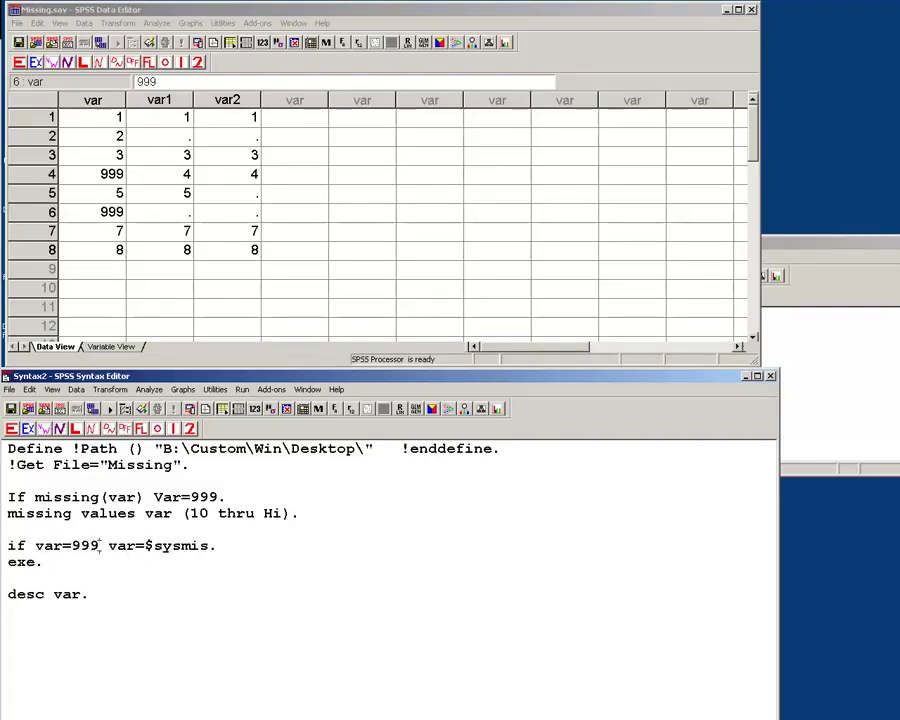
drag(99, 546, 71, 546)
text(3)
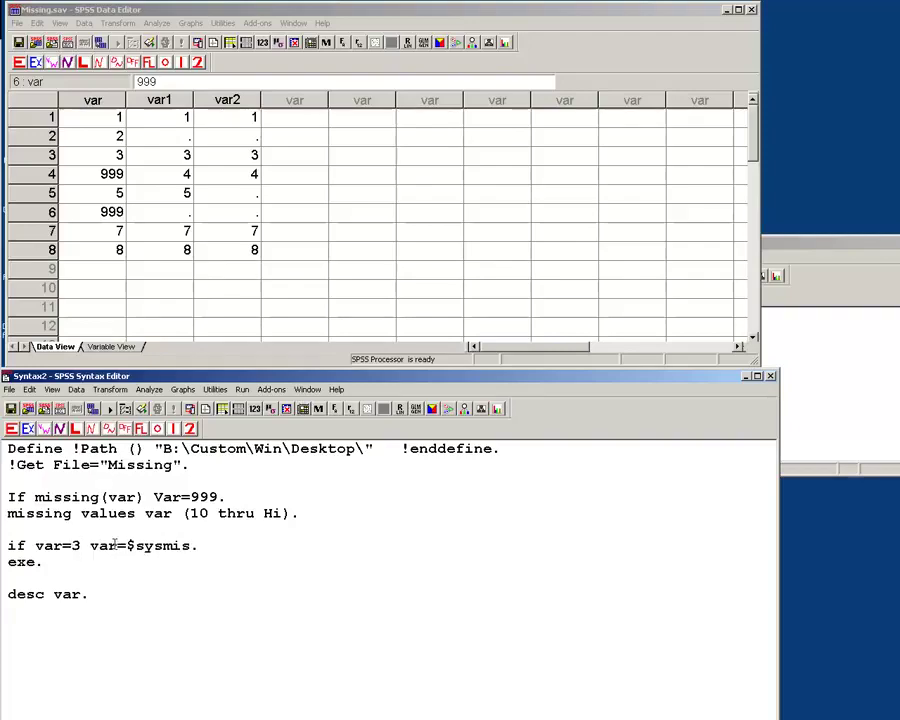
mouse_move(45, 562)
mouse_down()
mouse_move(72, 546)
mouse_move(34, 550)
mouse_up()
key(ctrl+r)
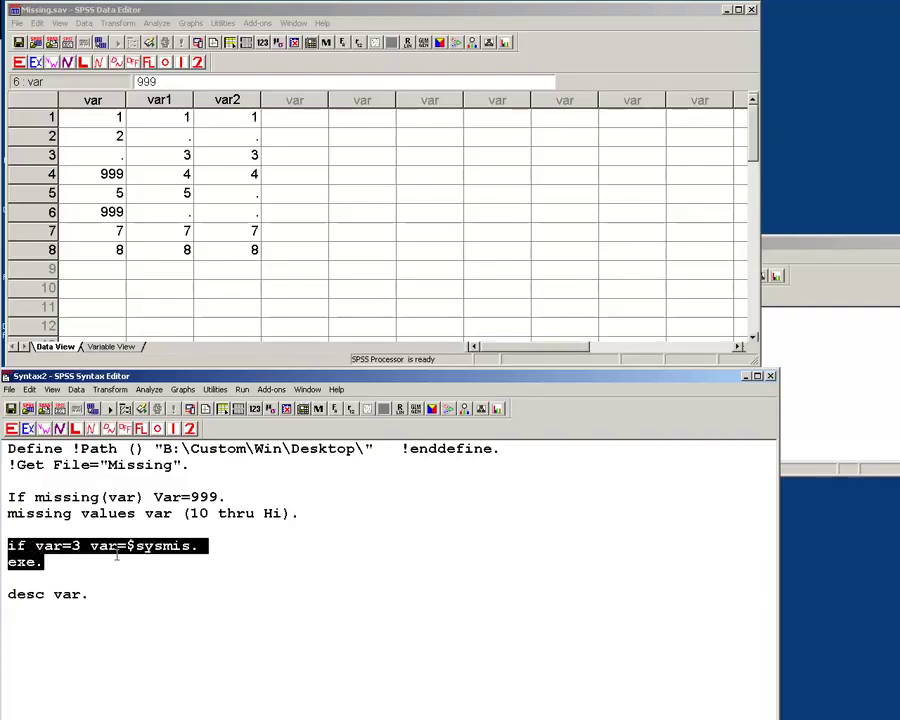
click(114, 158)
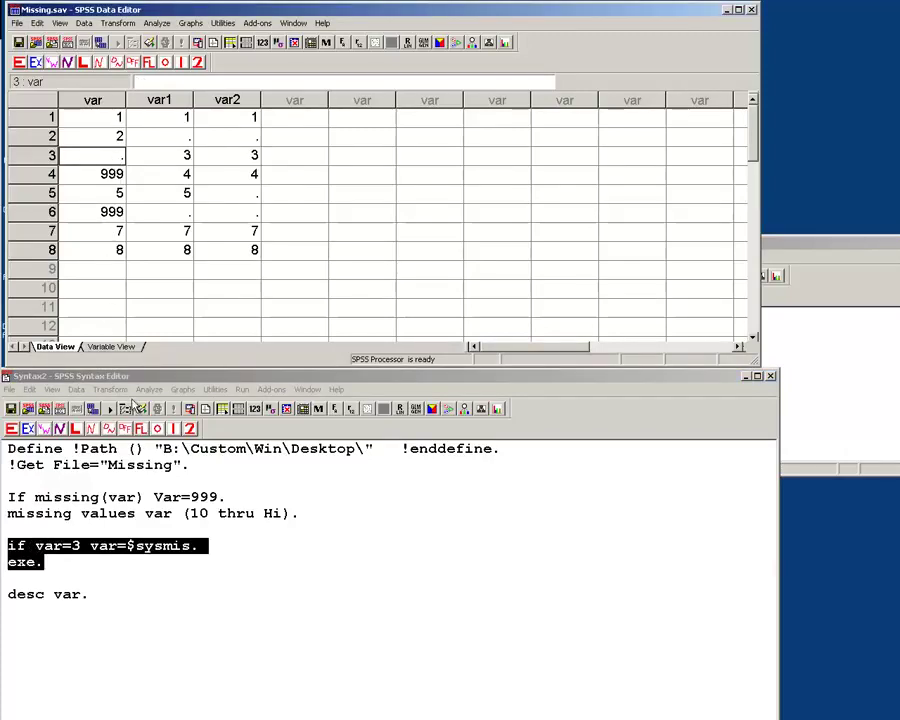
Set var's Missing to No missing values in Variable View, then return to Data View.
click(113, 350)
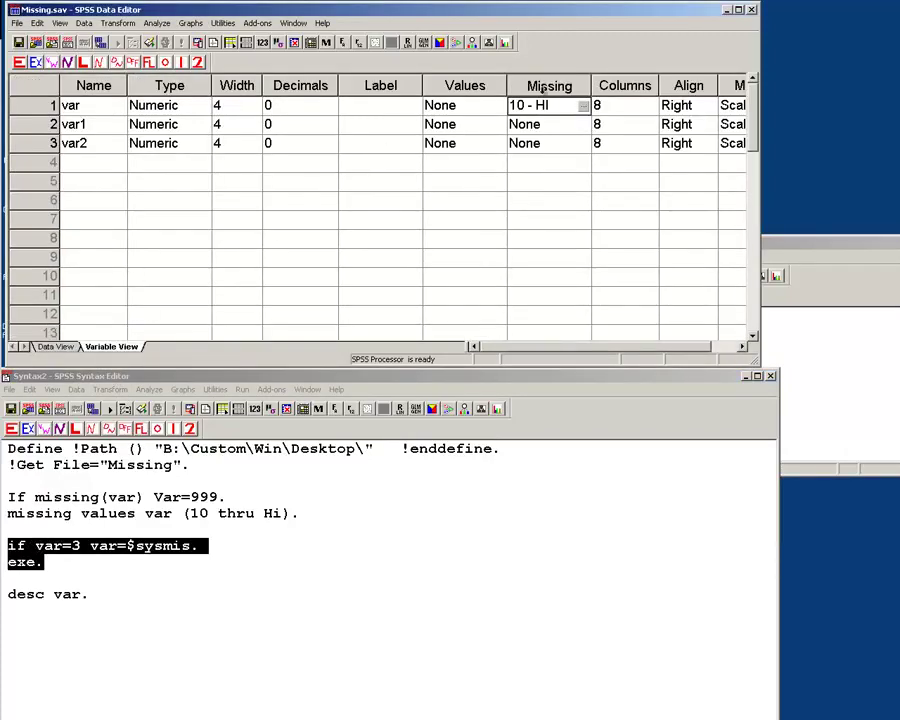
click(582, 106)
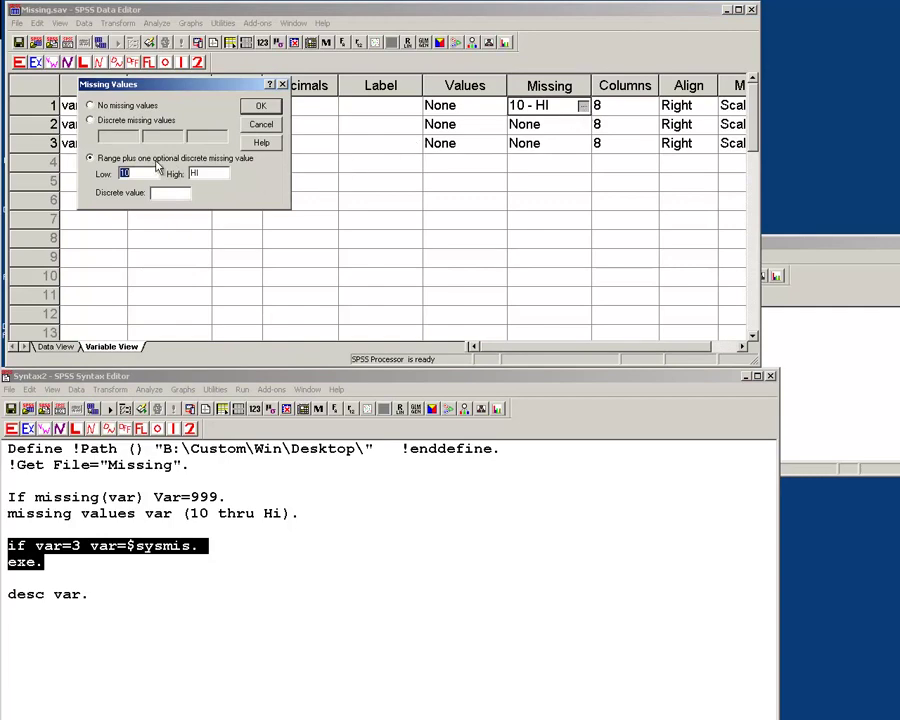
click(125, 106)
click(262, 107)
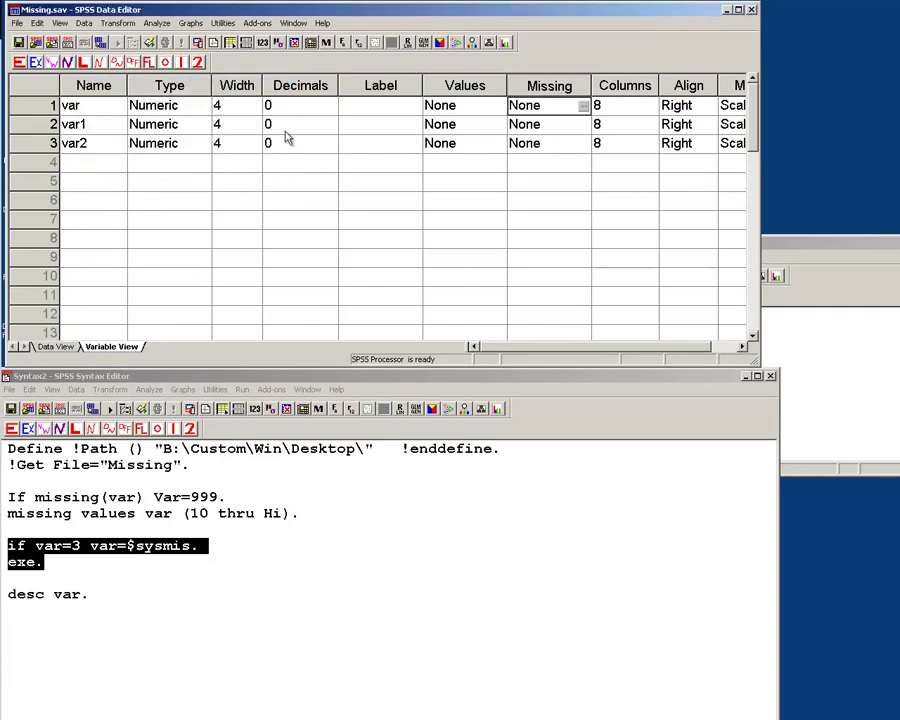
key(ctrl+t)
Restore the condition to 'if var=999' and run the if and exe. lines on the data.
click(174, 584)
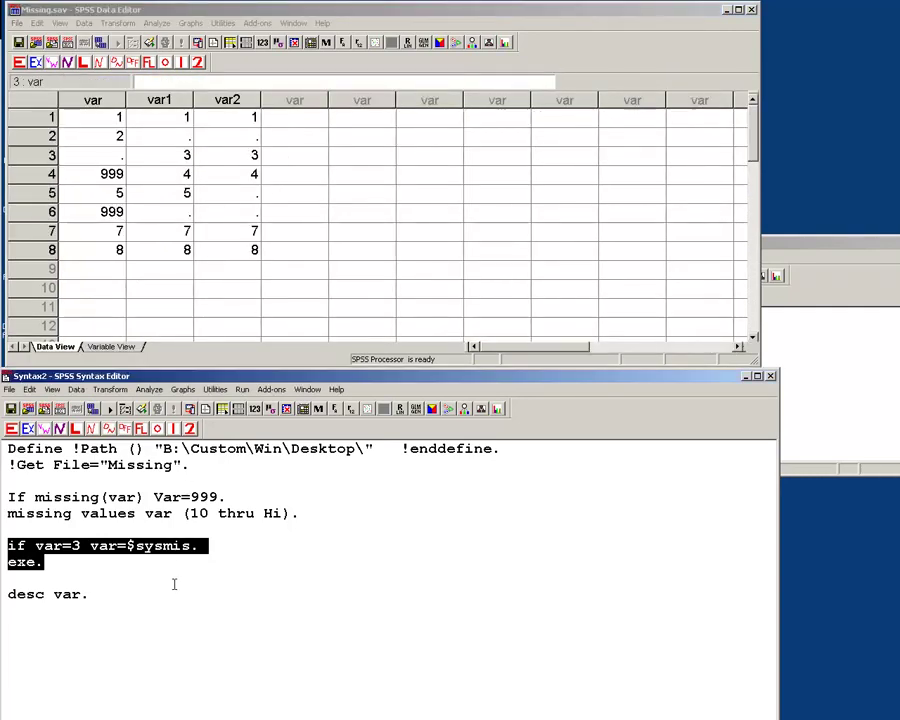
click(92, 545)
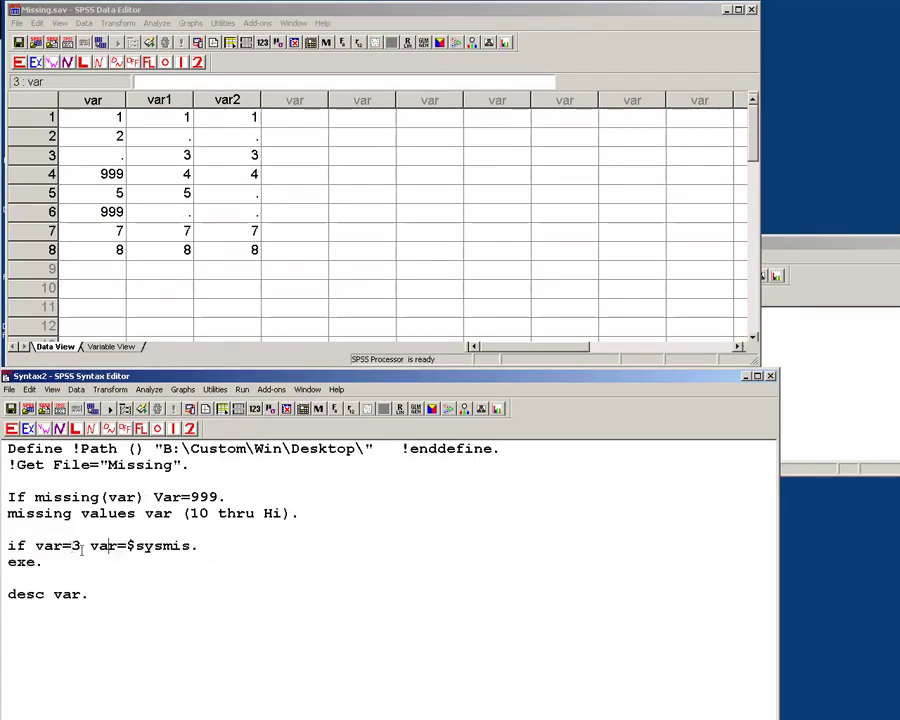
key(shift+Left)
text(999)
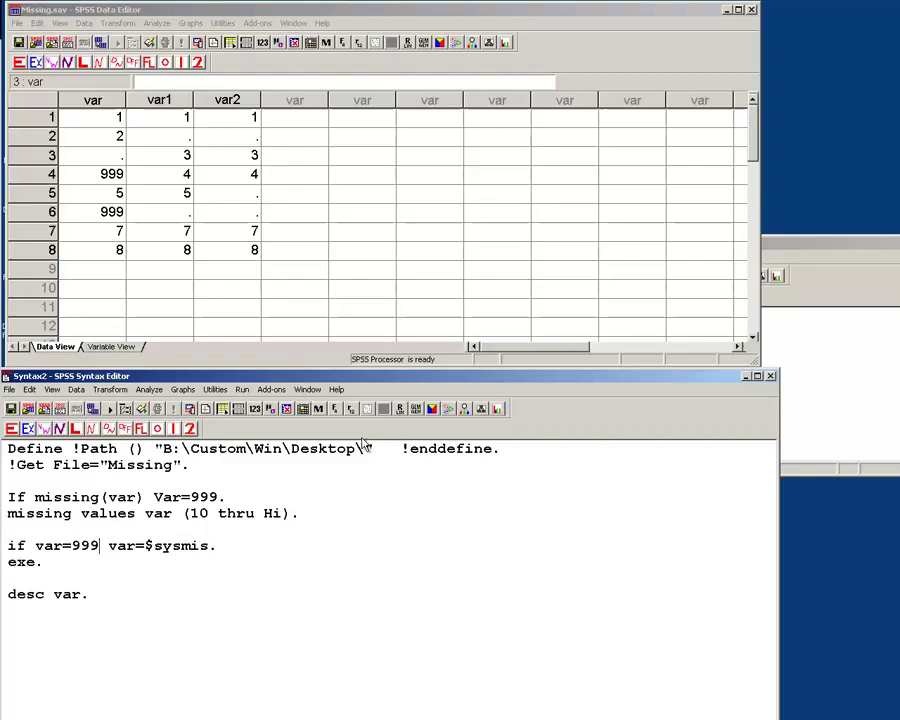
drag(35, 546, 44, 562)
key(ctrl+r)
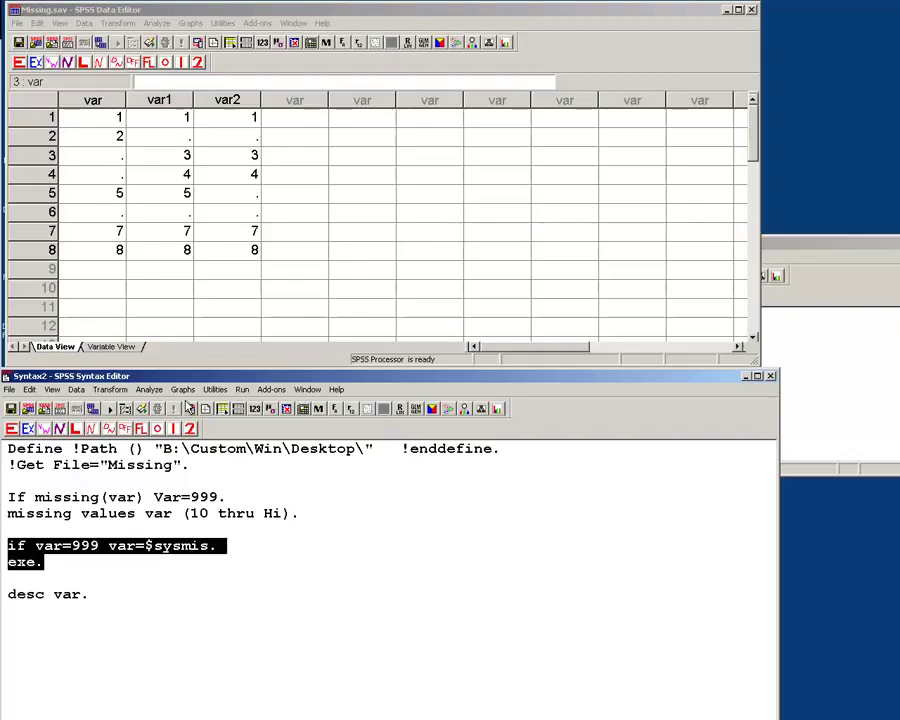
Select the missing(var) condition on the If line to examine it, then deselect.
click(297, 568)
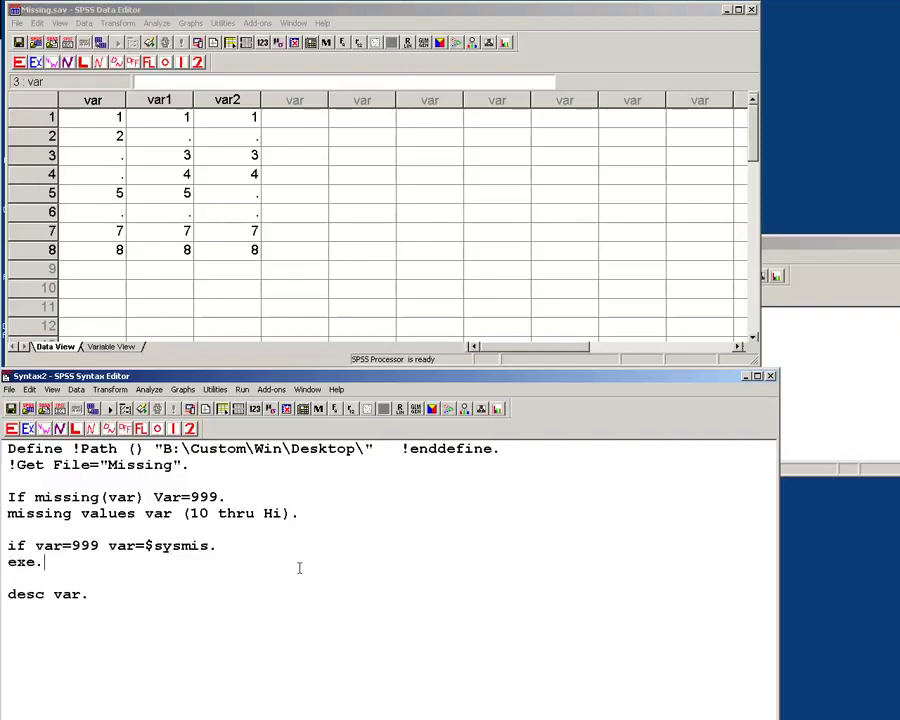
double_click(120, 497)
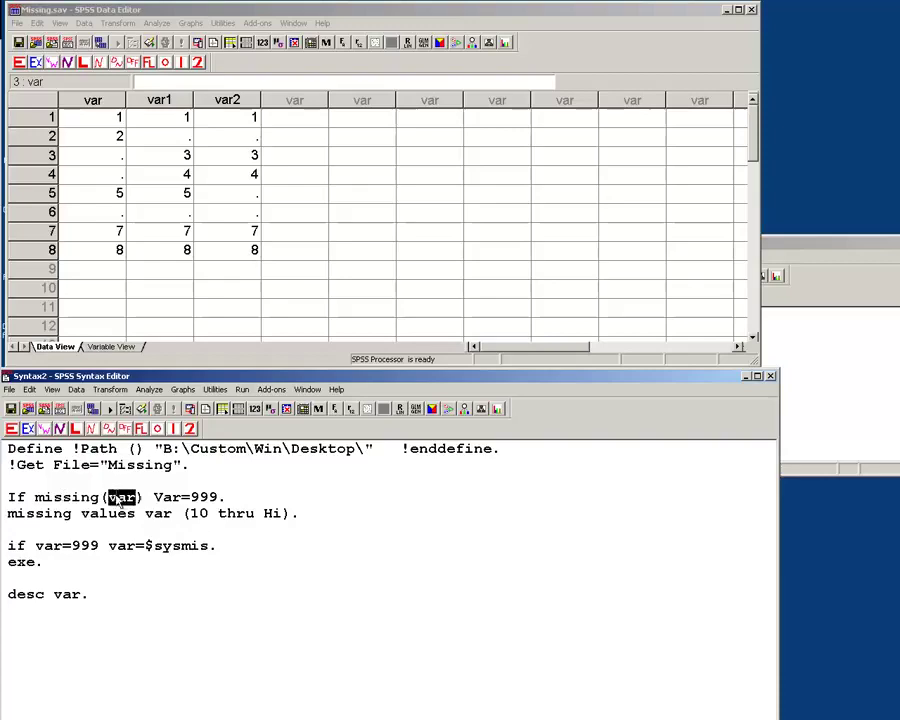
drag(145, 497, 35, 497)
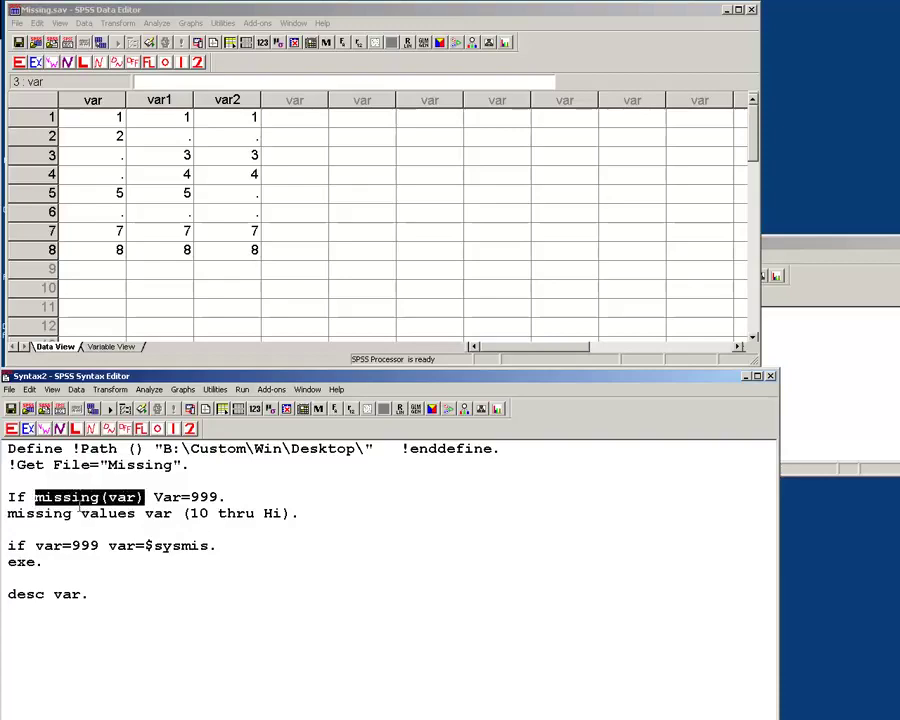
click(325, 580)
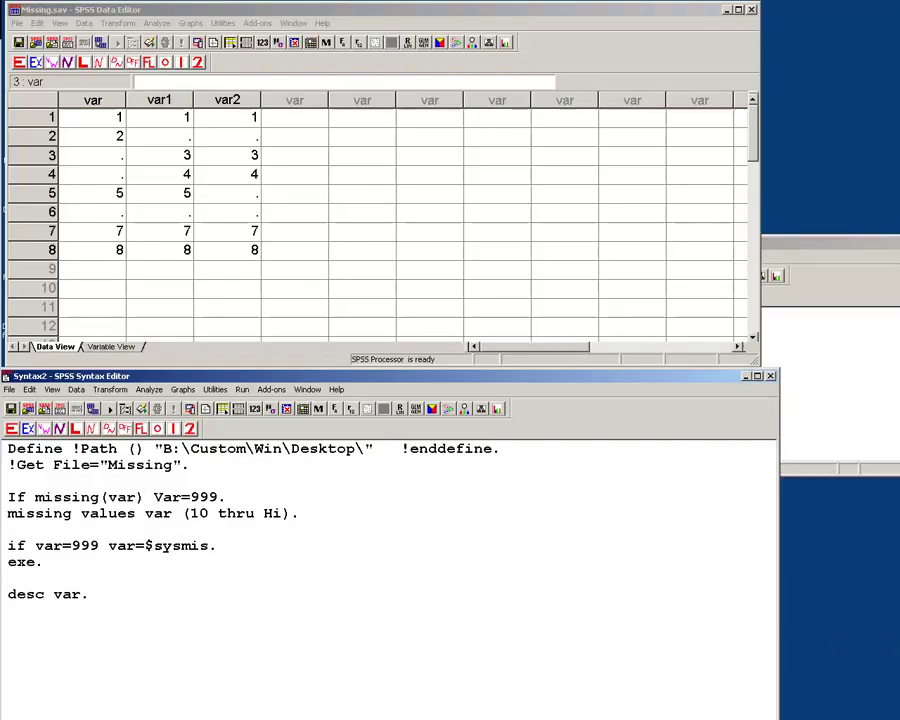